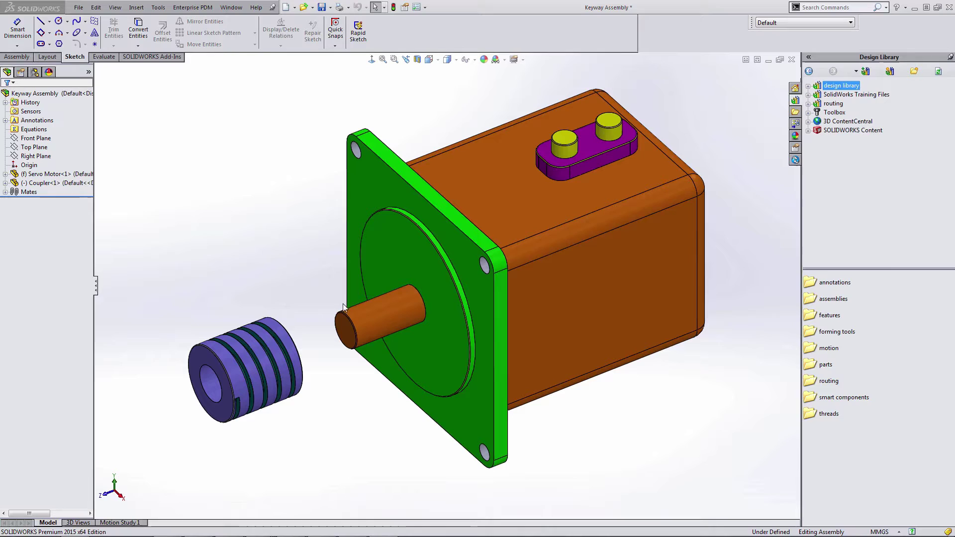
- Check the motor shaft, then expand the Design Library to its metric feature folders
click(385, 311)
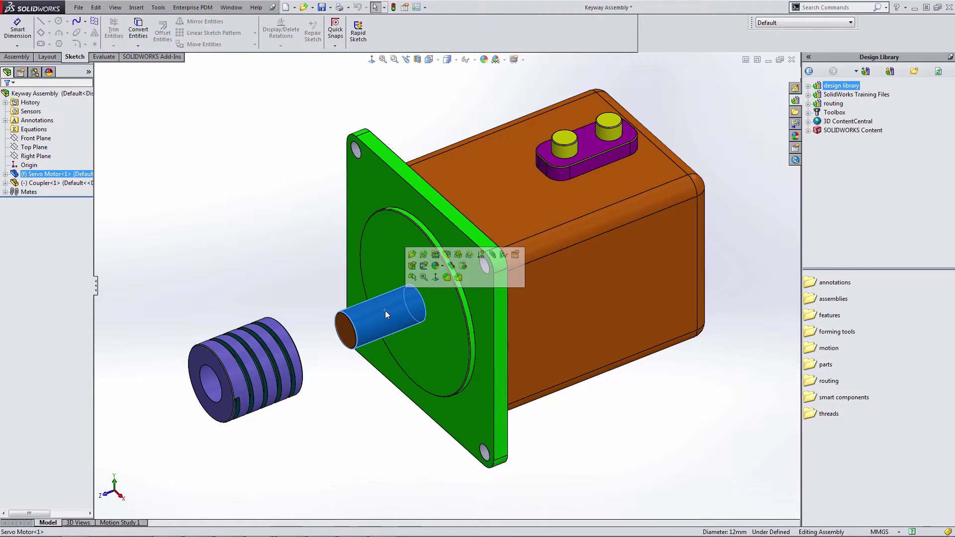
click(313, 272)
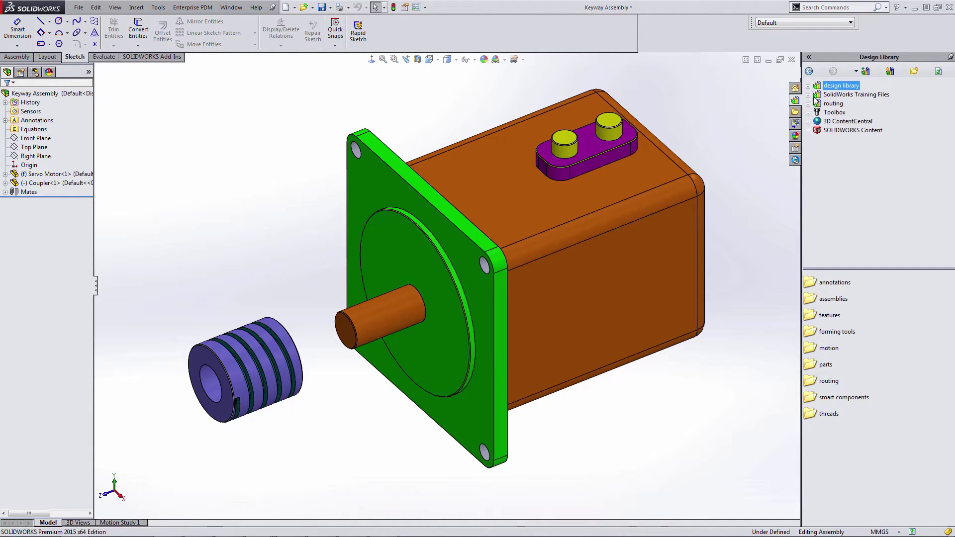
click(808, 86)
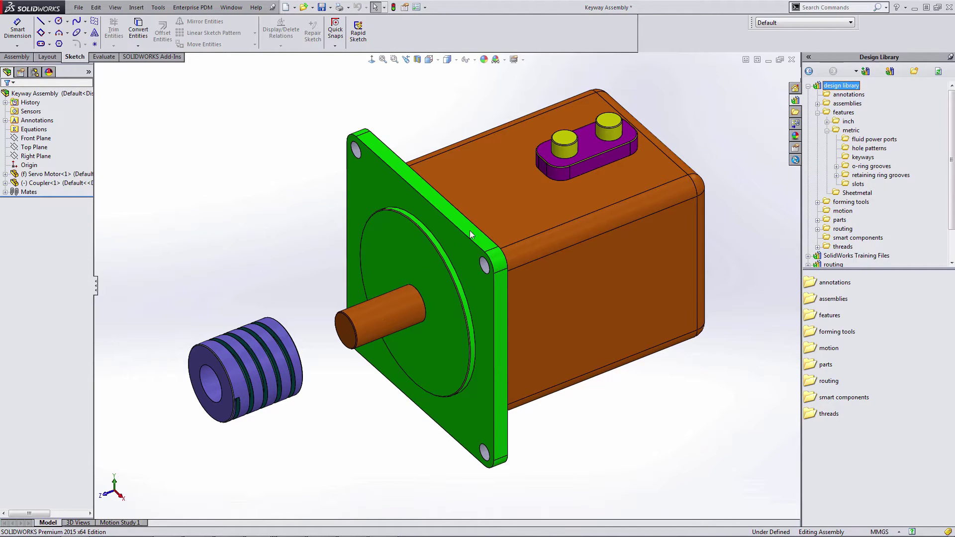
click(485, 199)
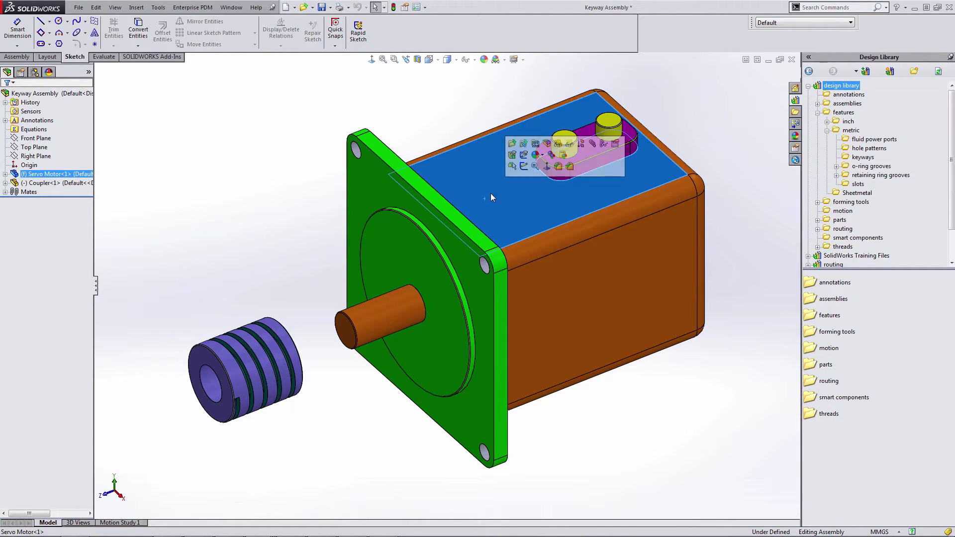
- Open the Servo Motor part, confirm the 12mm shaft diameter, and list the metric keyway features
click(511, 144)
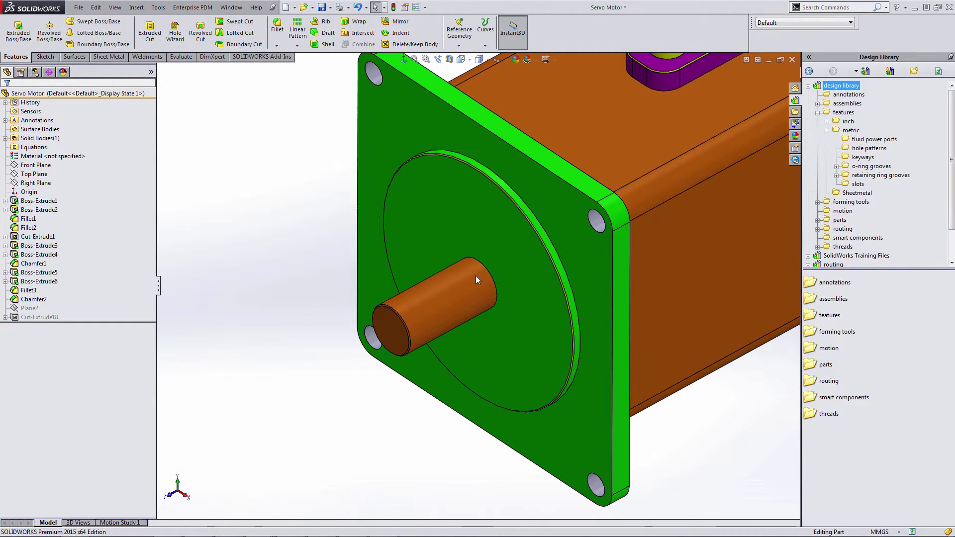
click(422, 309)
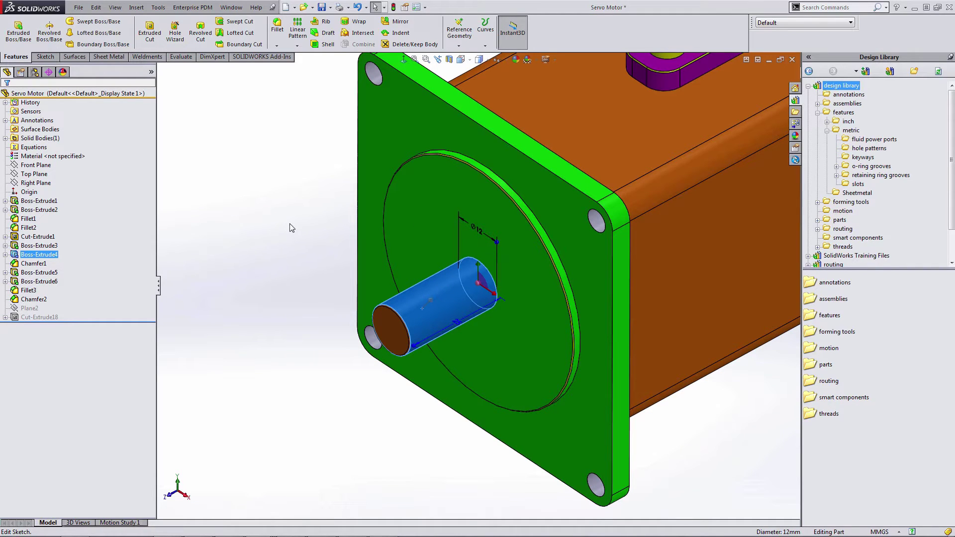
key(Escape)
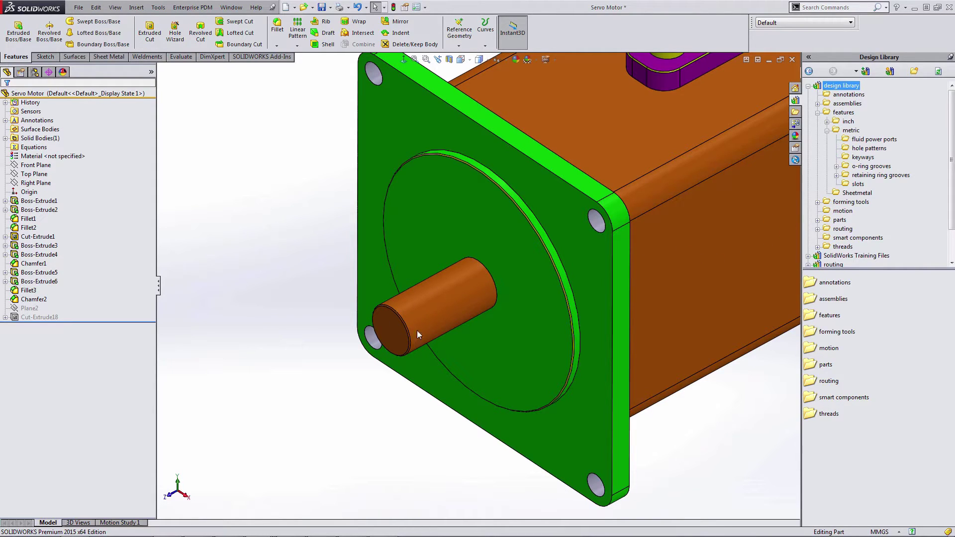
click(861, 158)
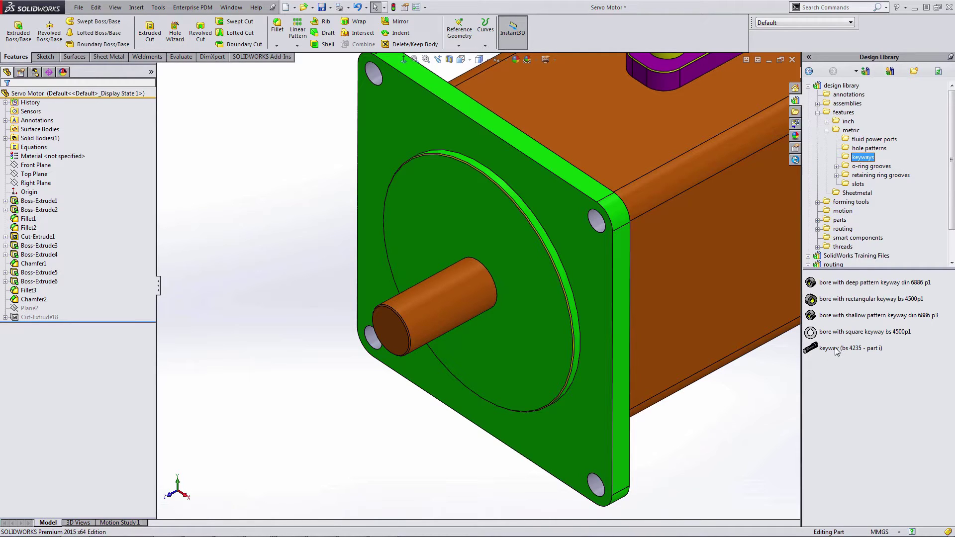
mouse_move(830, 343)
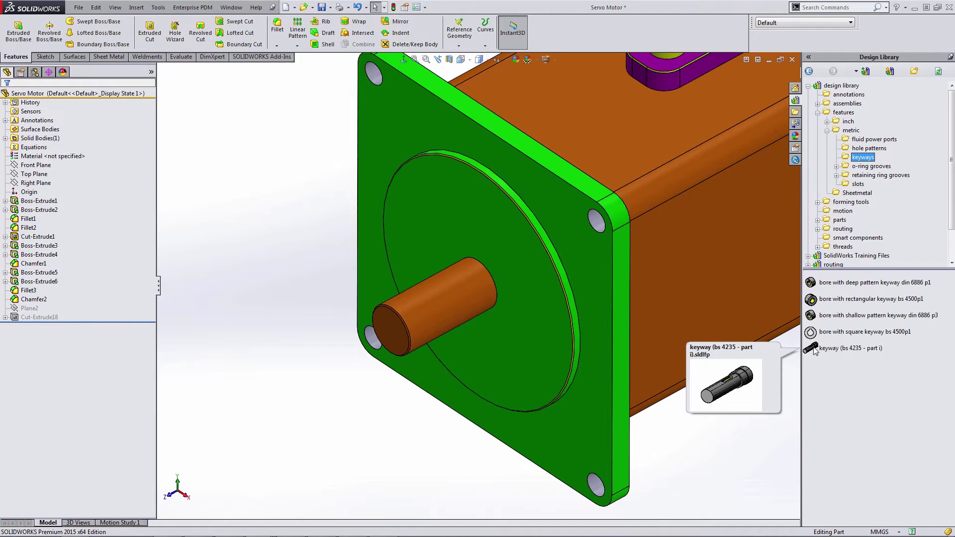
- Place the keyway (bs 4235 - part i) feature on the shaft end face and browse its configurations
drag(816, 349, 398, 333)
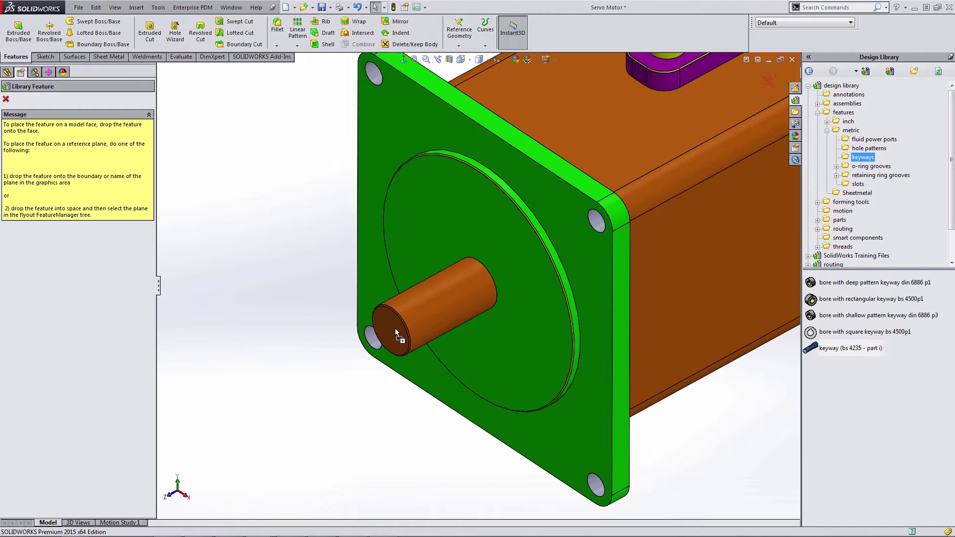
drag(395, 328, 395, 328)
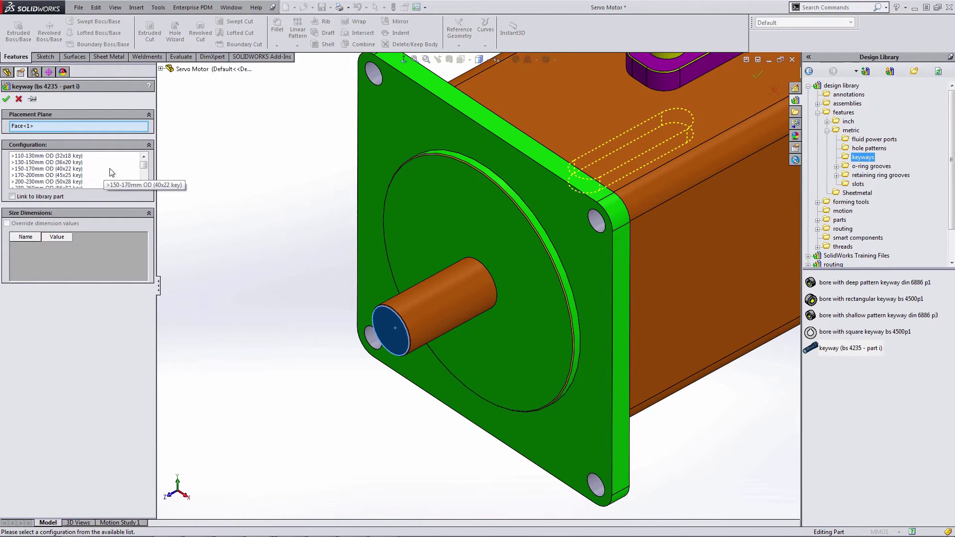
click(146, 172)
click(147, 176)
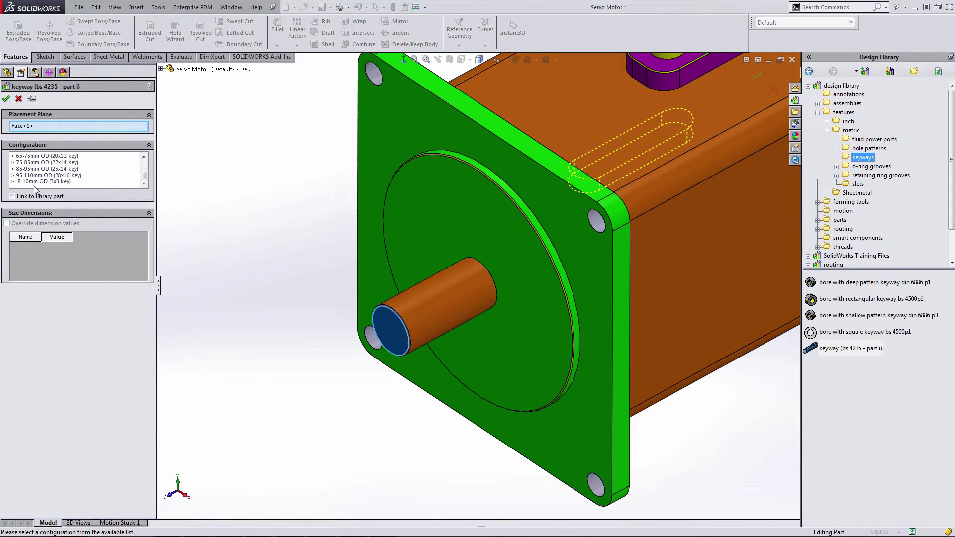
click(144, 158)
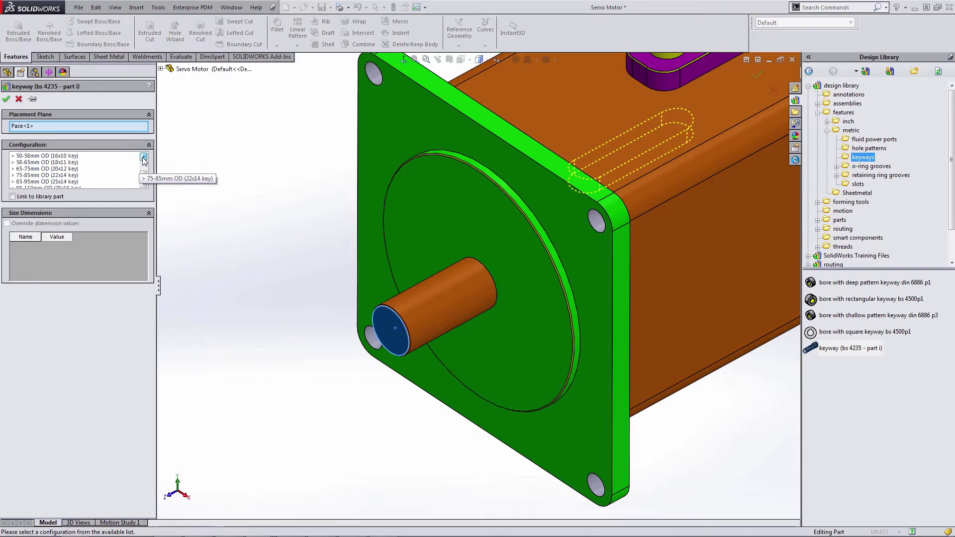
click(143, 158)
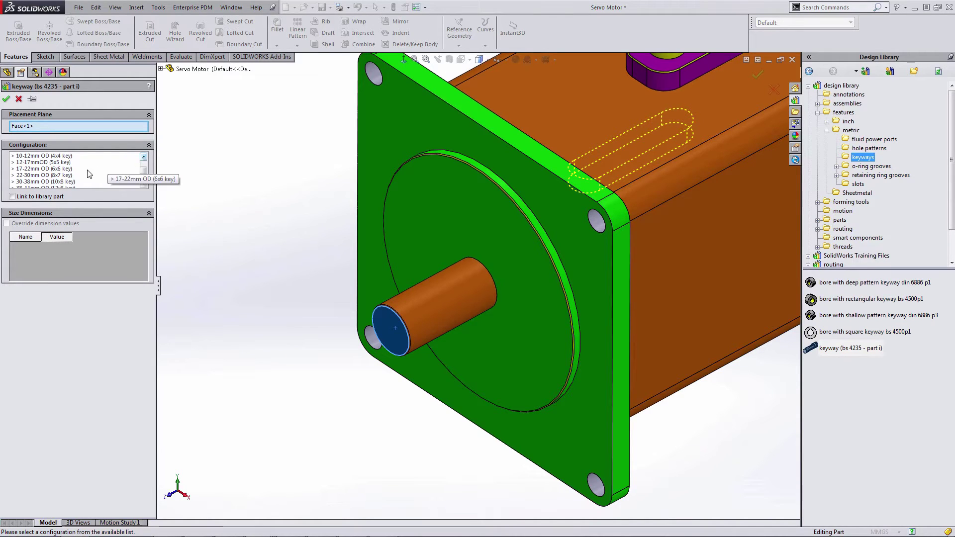
click(144, 158)
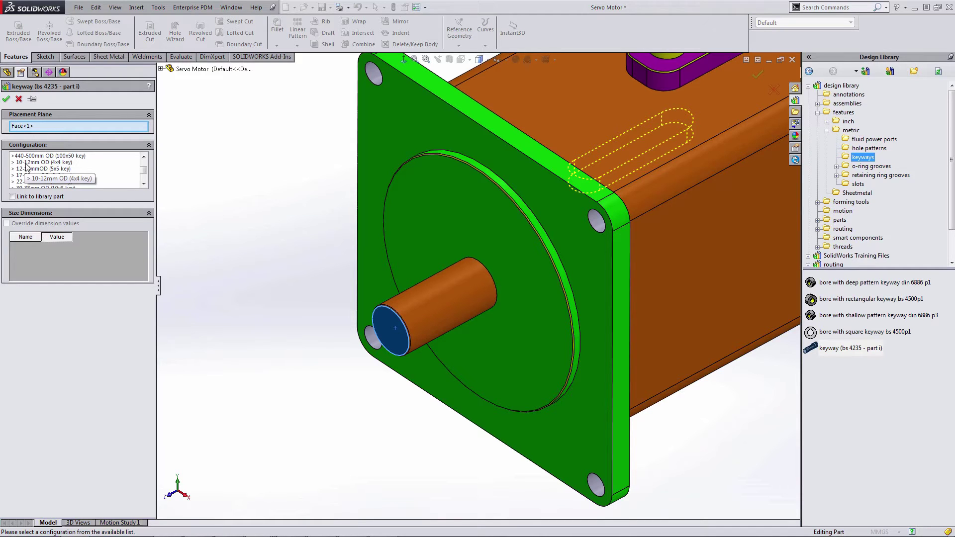
- Choose the 10-12mm OD (4x4 key) keyway size and reference the shaft's end edge
click(26, 162)
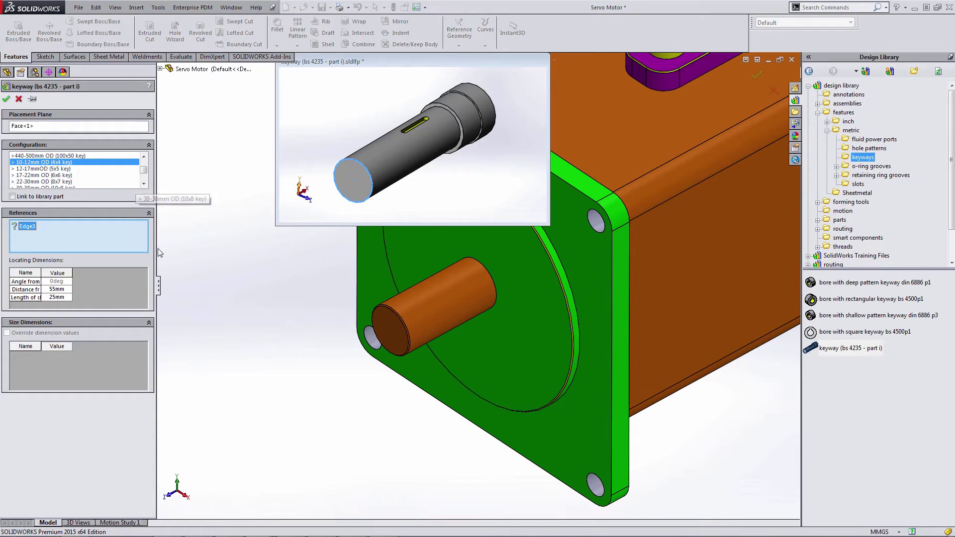
drag(155, 249, 223, 248)
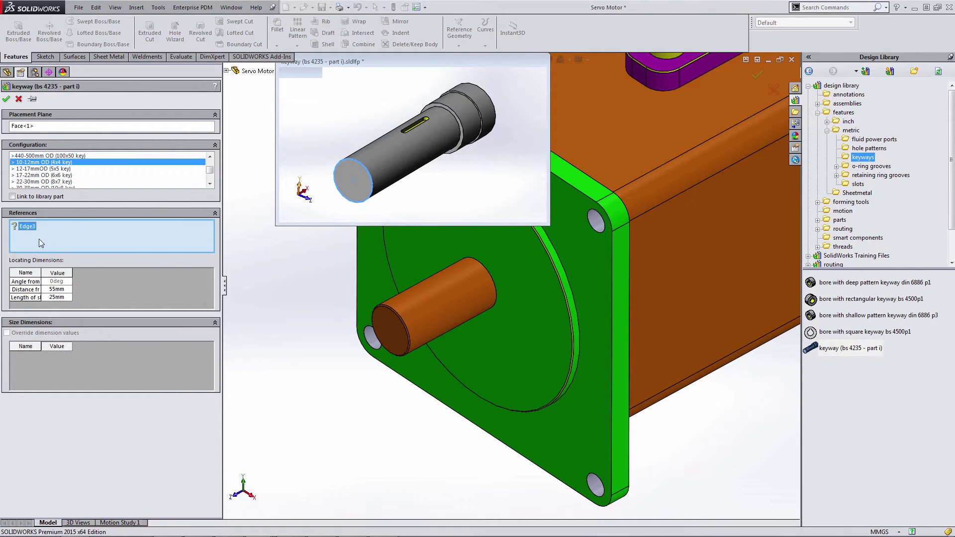
click(394, 312)
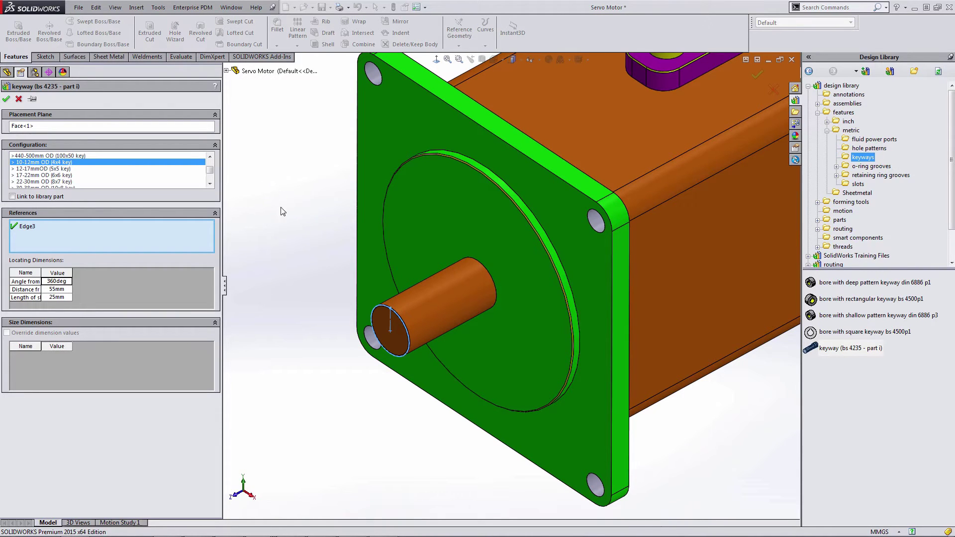
drag(40, 272, 96, 281)
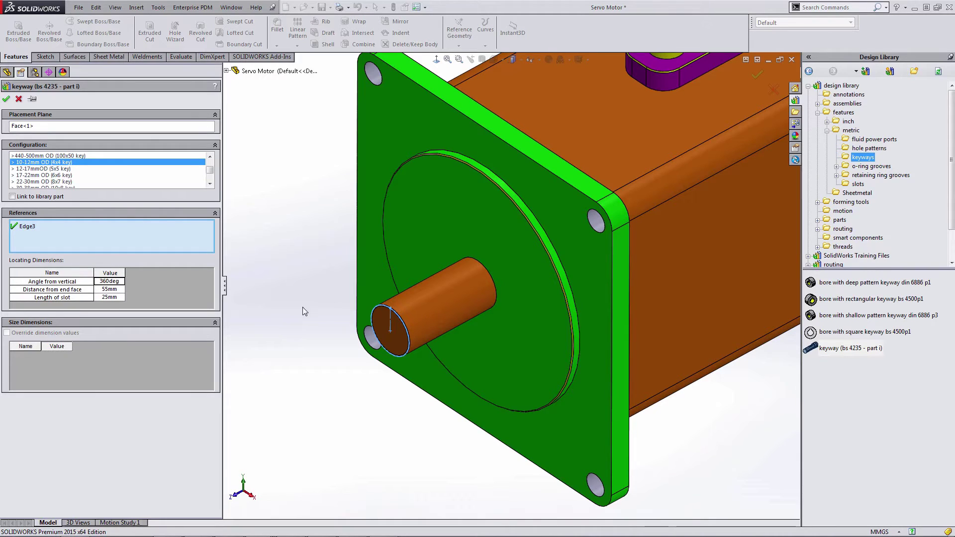
- Set the keyway Distance from end face 5mm, Length 10mm, and Angle from vertical 0deg
click(122, 289)
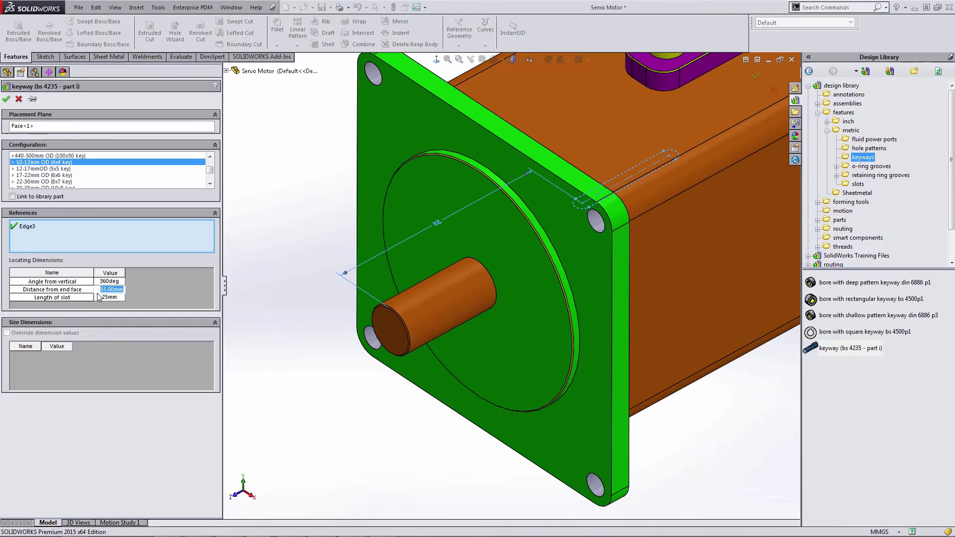
key(Return)
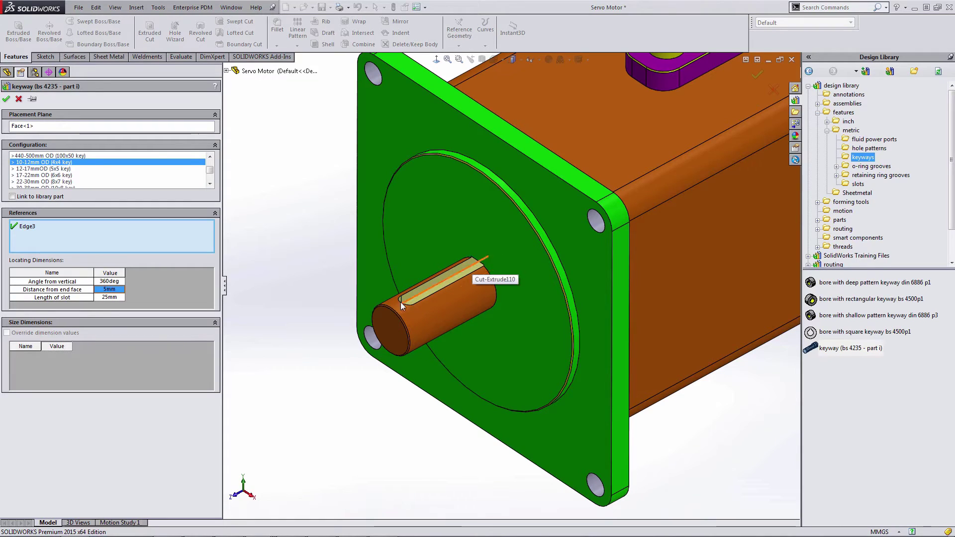
click(121, 297)
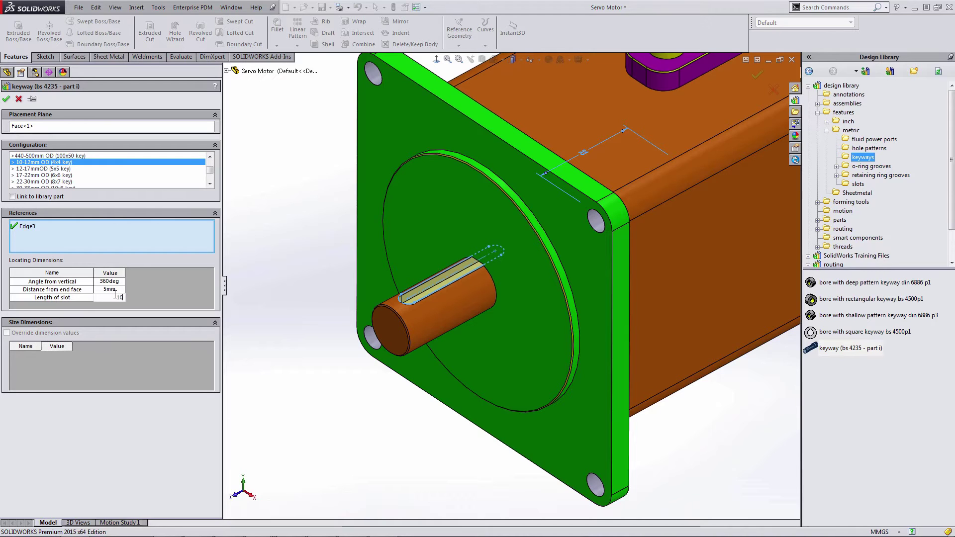
key(Return)
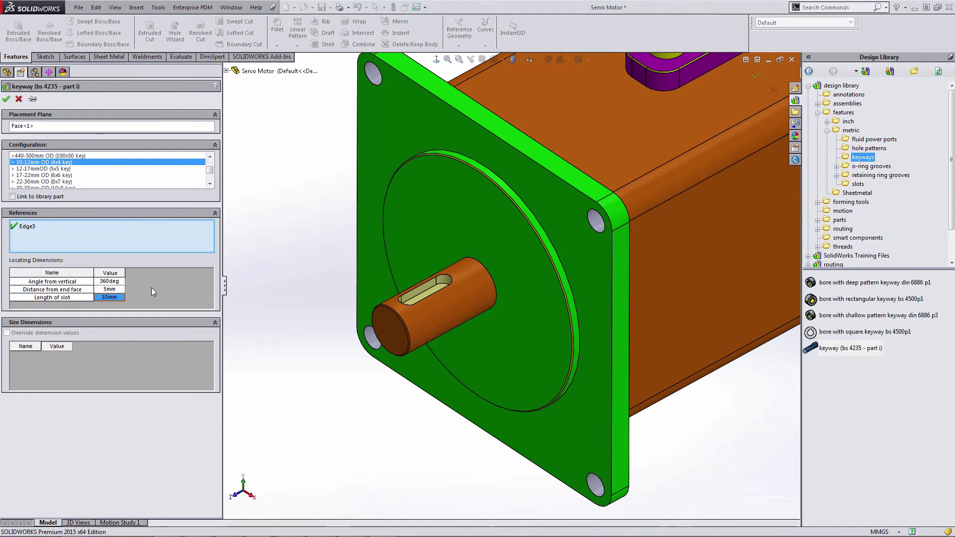
click(114, 282)
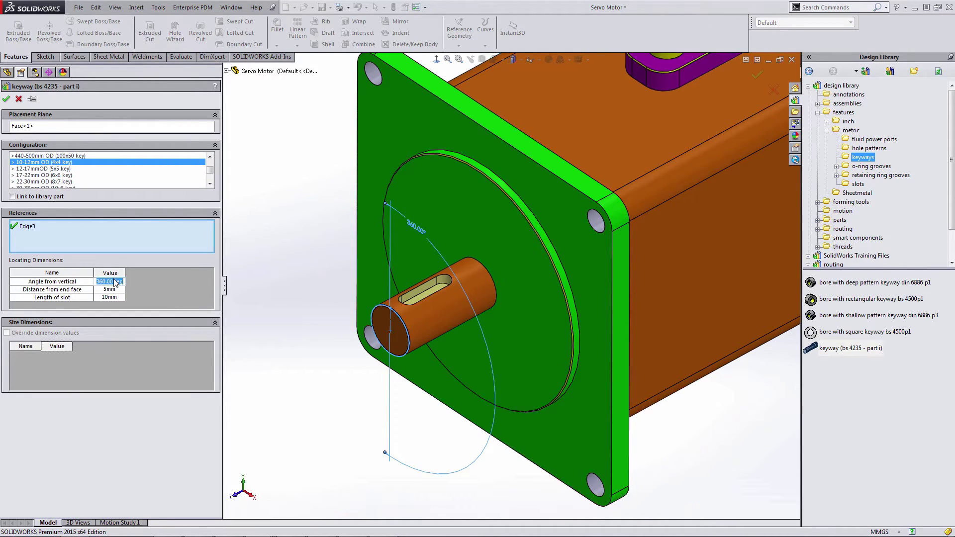
key(Return)
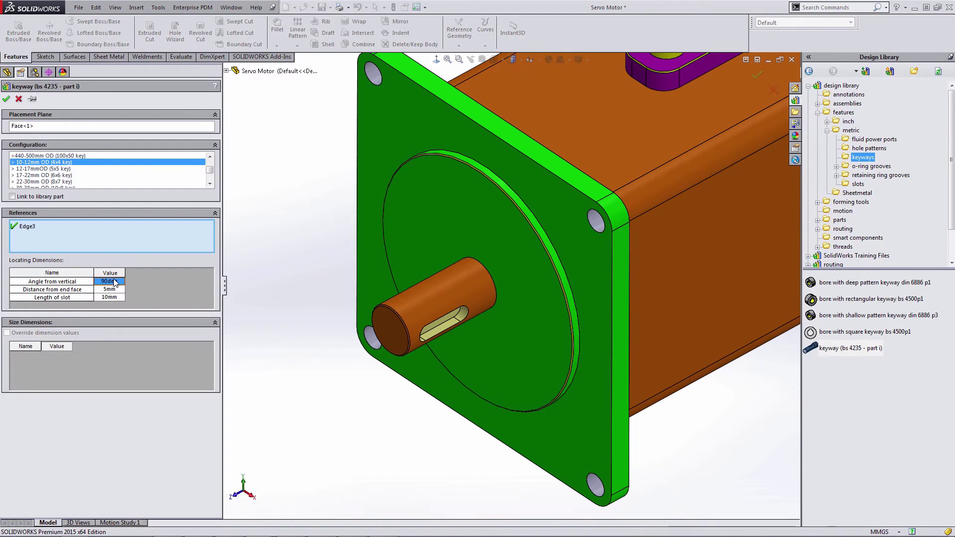
text(0)
key(Return)
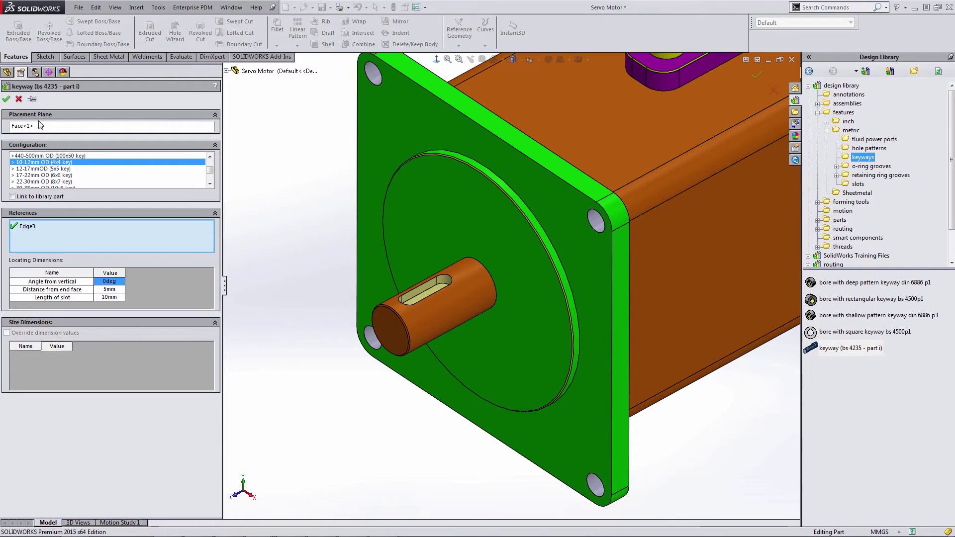
- Accept the shaft keyway feature and save the Servo Motor part
click(6, 100)
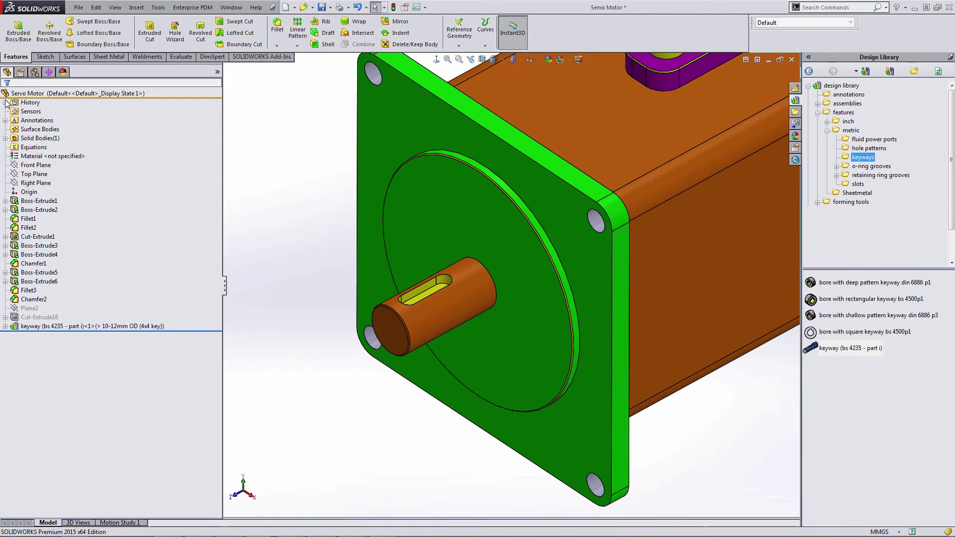
click(40, 326)
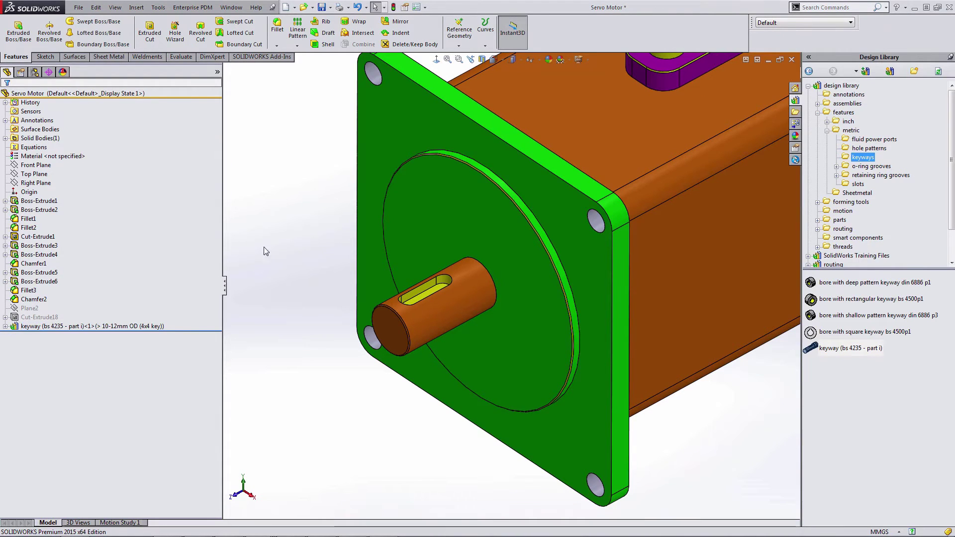
click(321, 9)
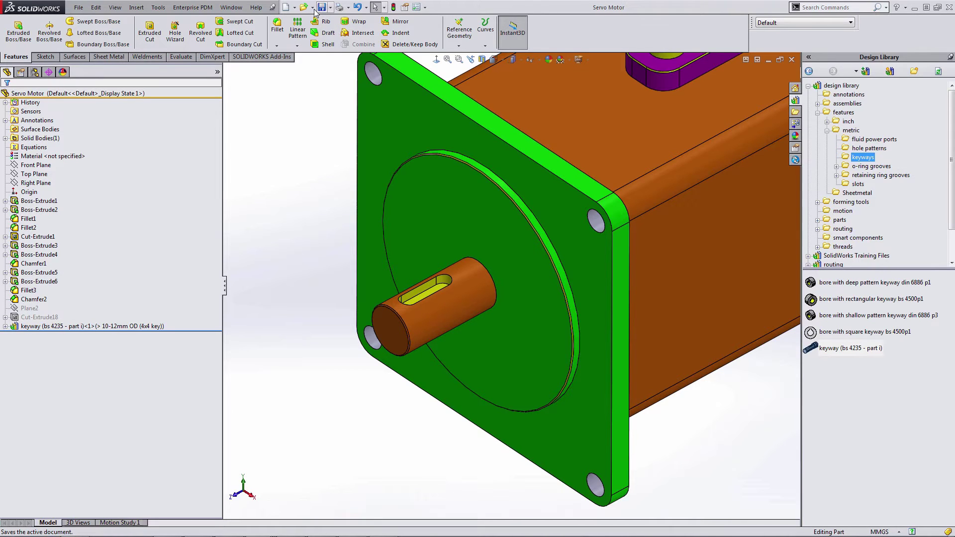
- Switch to the Keyway Assembly window and select the coupler
click(231, 7)
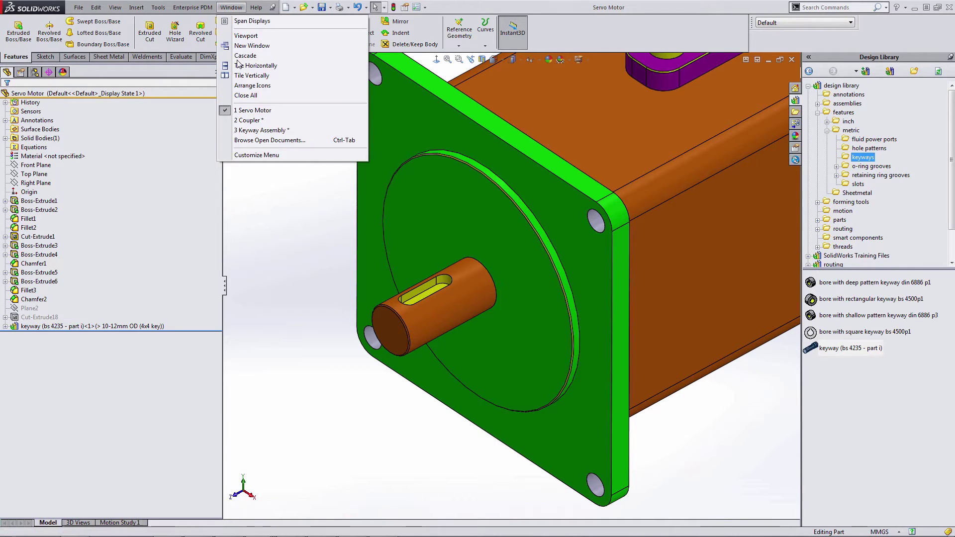
click(256, 130)
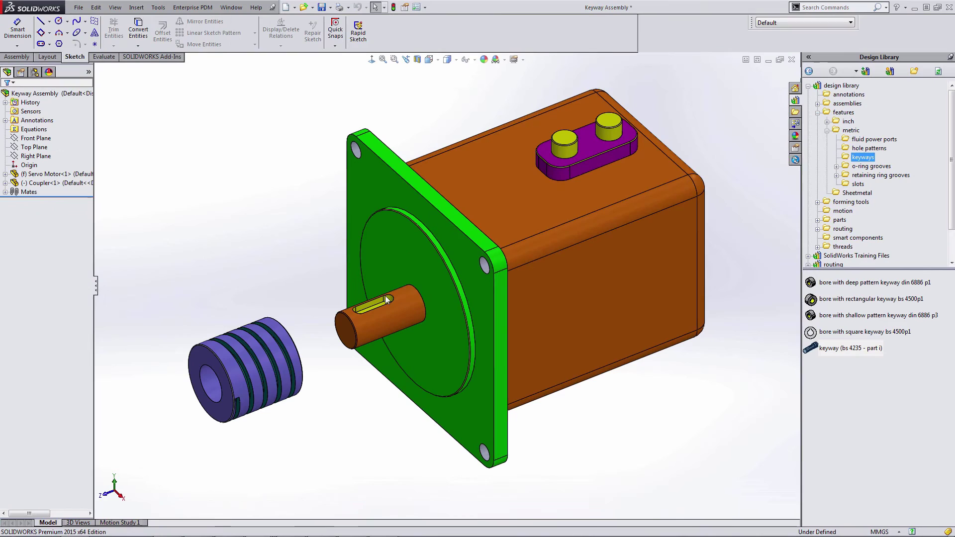
click(215, 366)
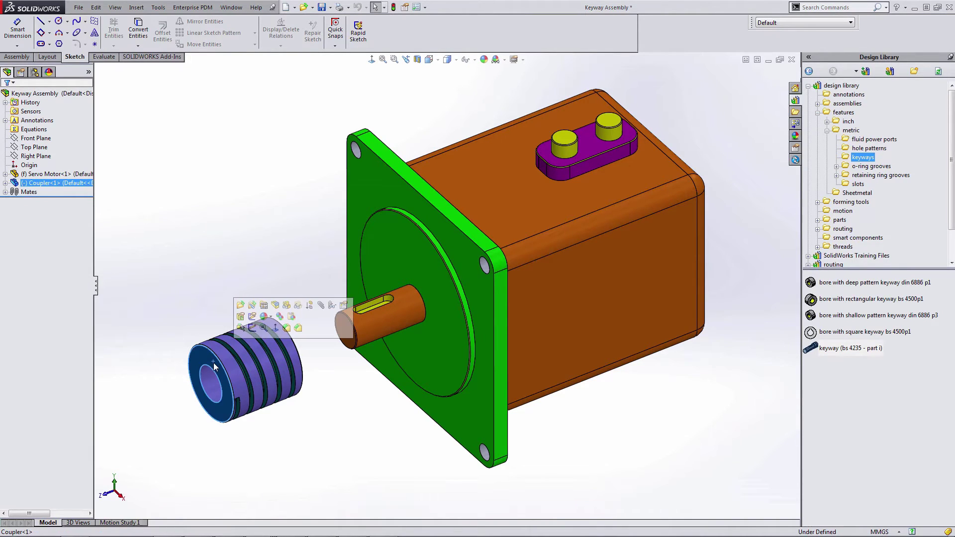
- Open the Coupler part in its own window and show its hidden Plane3
click(241, 305)
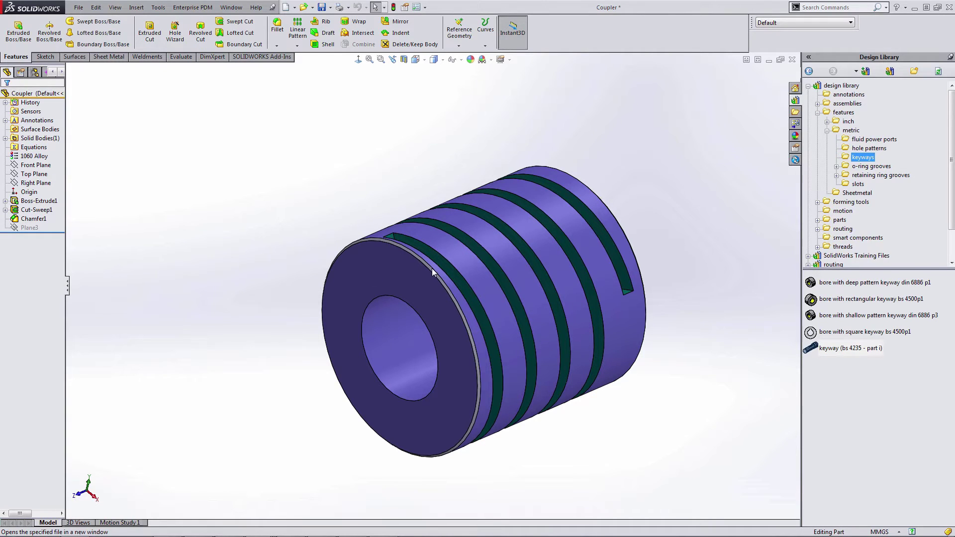
click(404, 279)
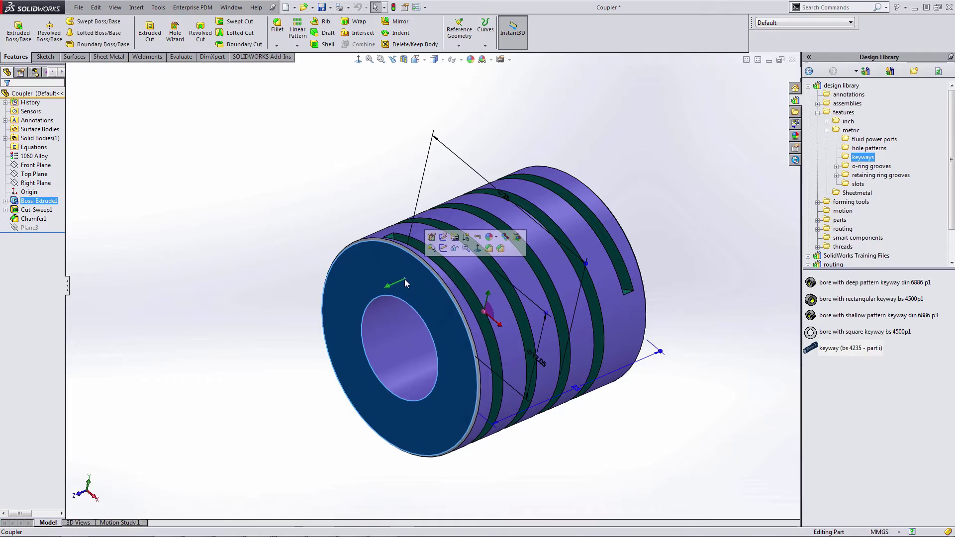
click(241, 228)
click(30, 228)
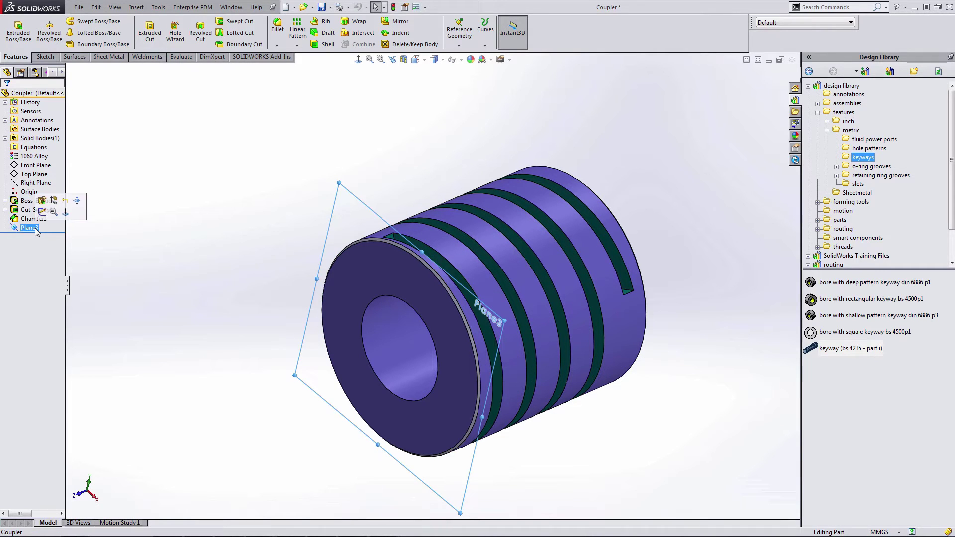
click(208, 194)
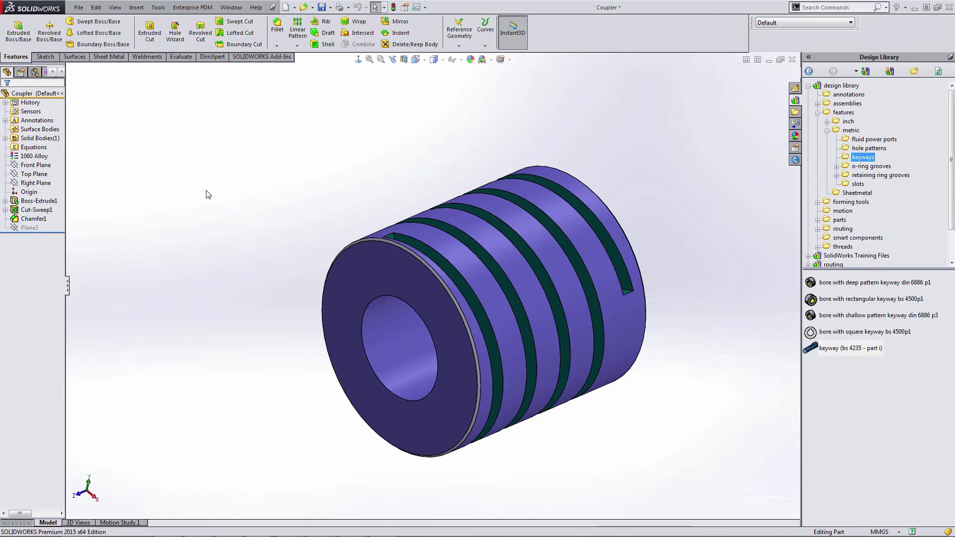
click(29, 228)
click(56, 200)
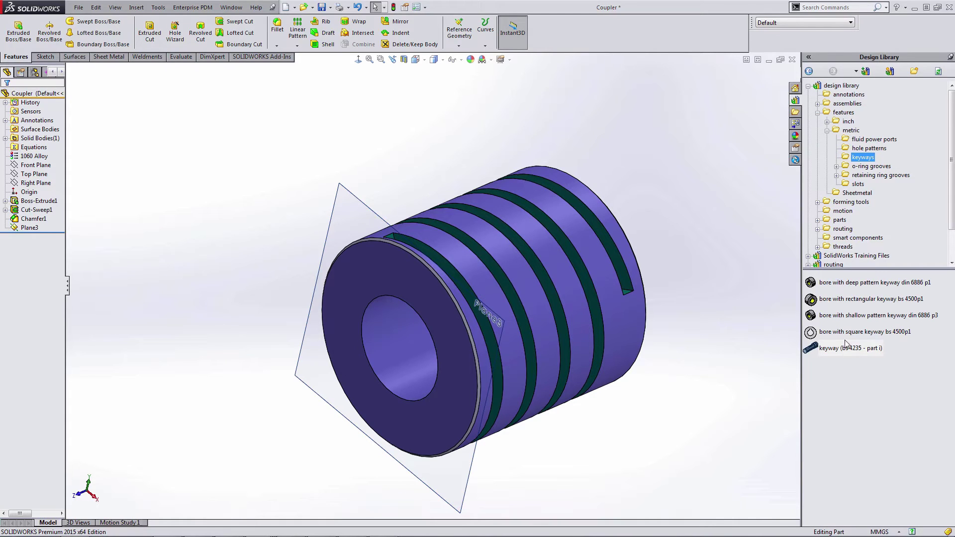
- Drop the bore with square keyway bs 4500p1 feature onto Plane3 and browse its size configurations
drag(839, 336, 369, 231)
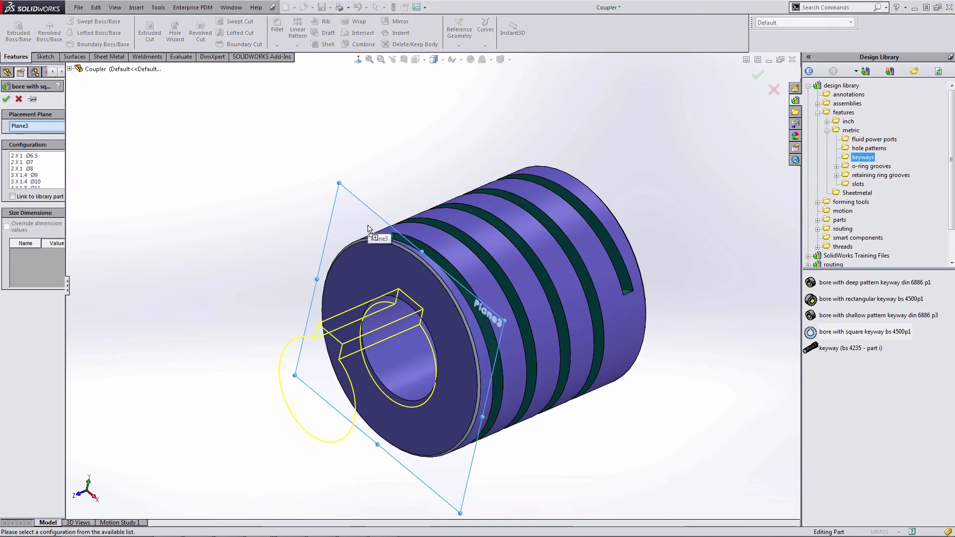
middle_drag(268, 237, 275, 177)
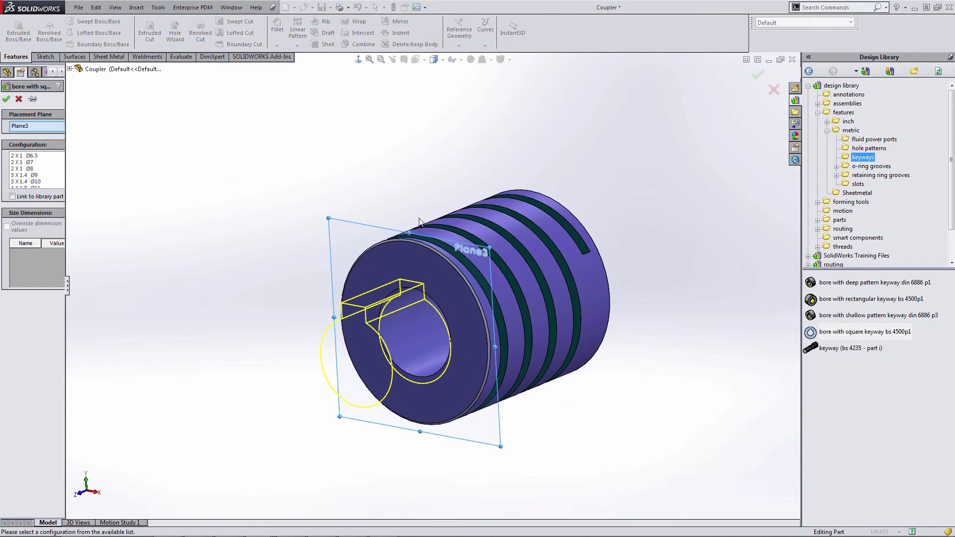
mouse_move(285, 249)
middle_down()
mouse_move(270, 284)
mouse_move(281, 268)
middle_up()
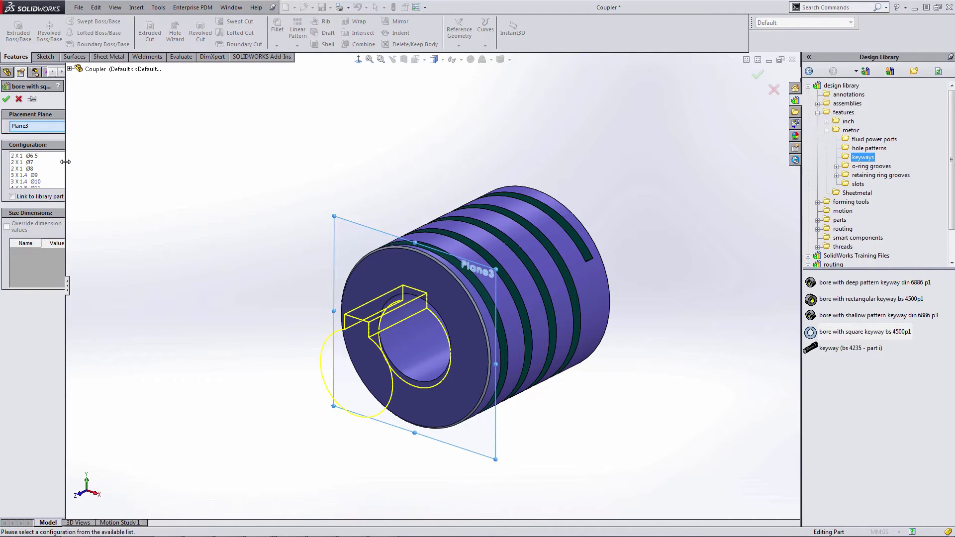
drag(66, 161, 133, 165)
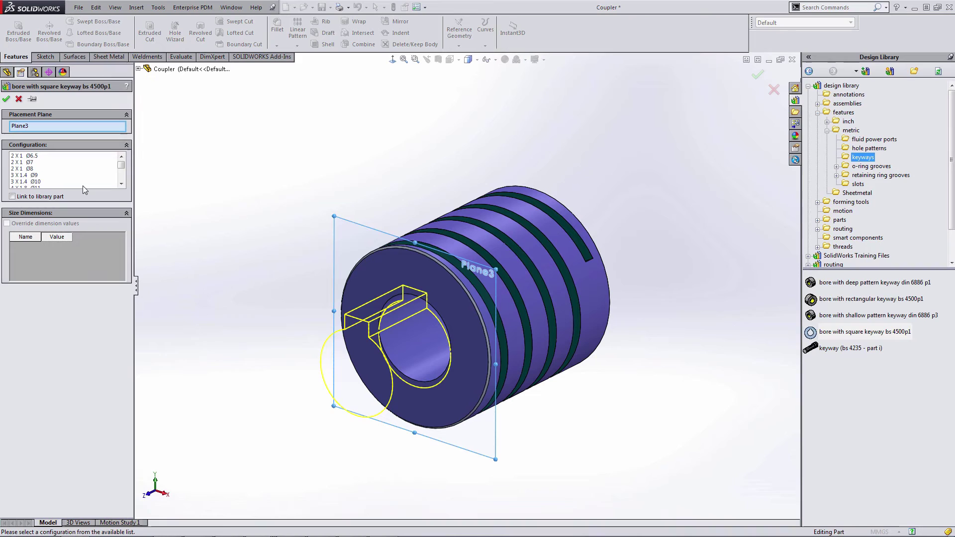
click(121, 184)
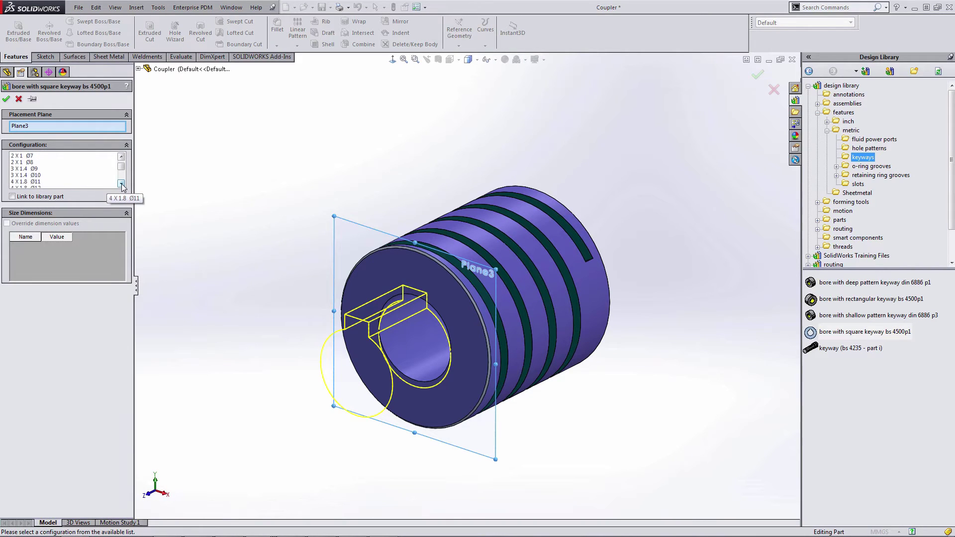
click(121, 183)
click(121, 184)
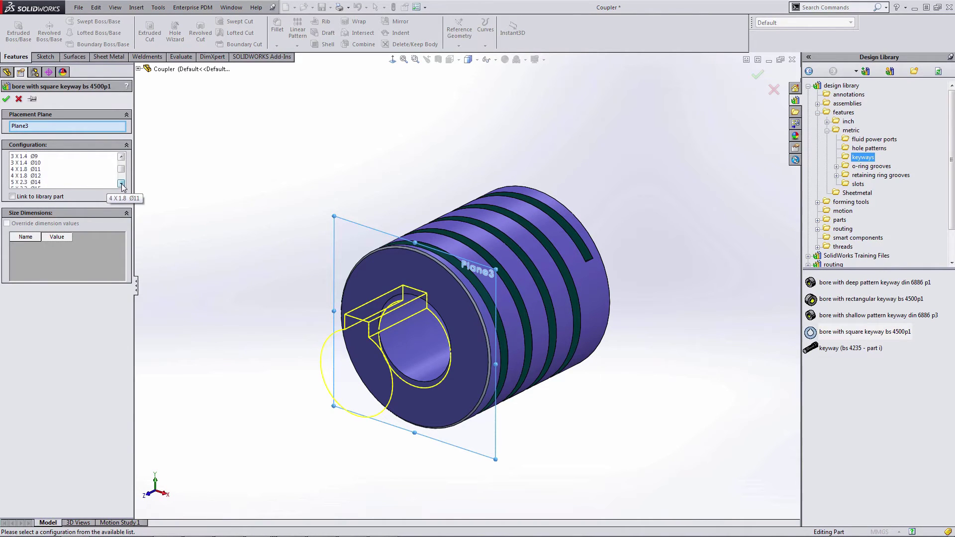
- Size the bore 4 X 1.8 Ø12 and use the hub's circular edge as the Edge1 reference
click(35, 175)
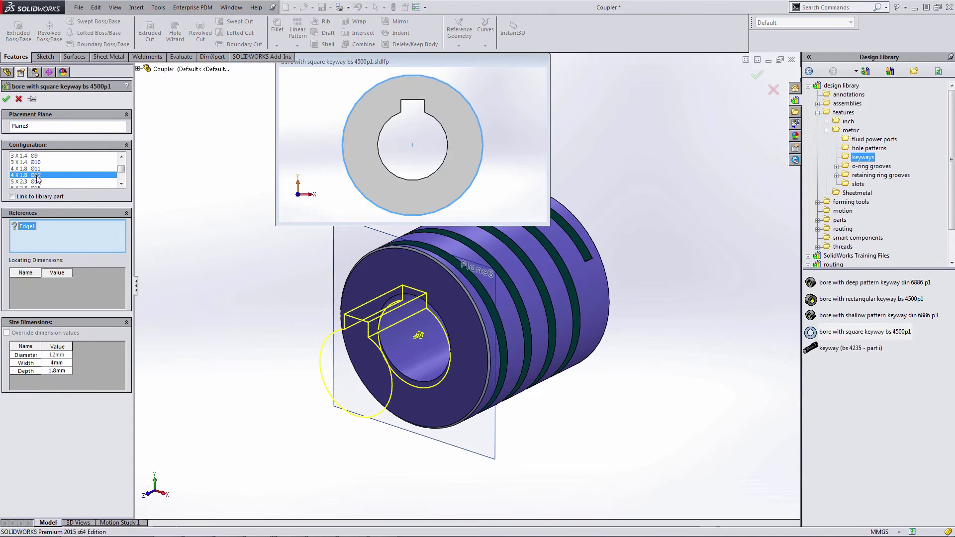
middle_drag(222, 251, 275, 396)
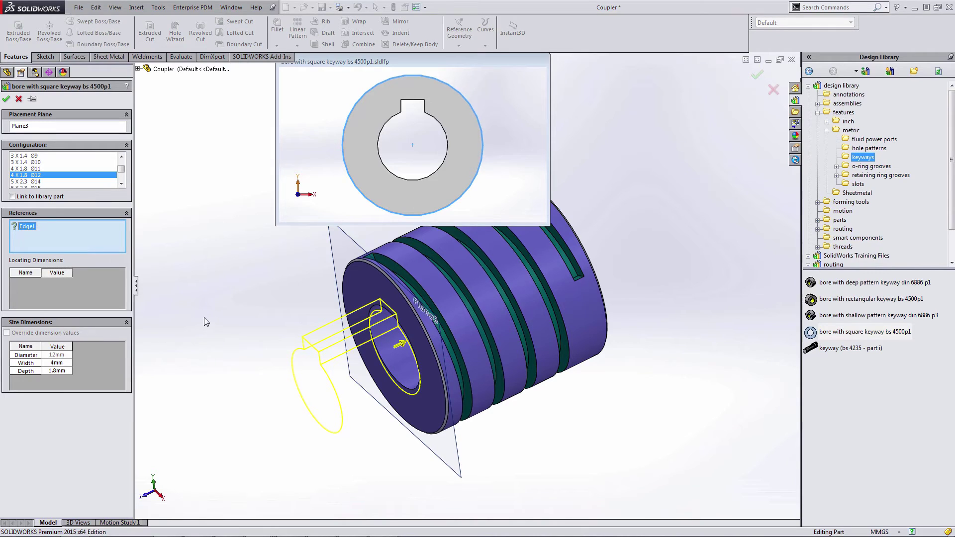
click(354, 264)
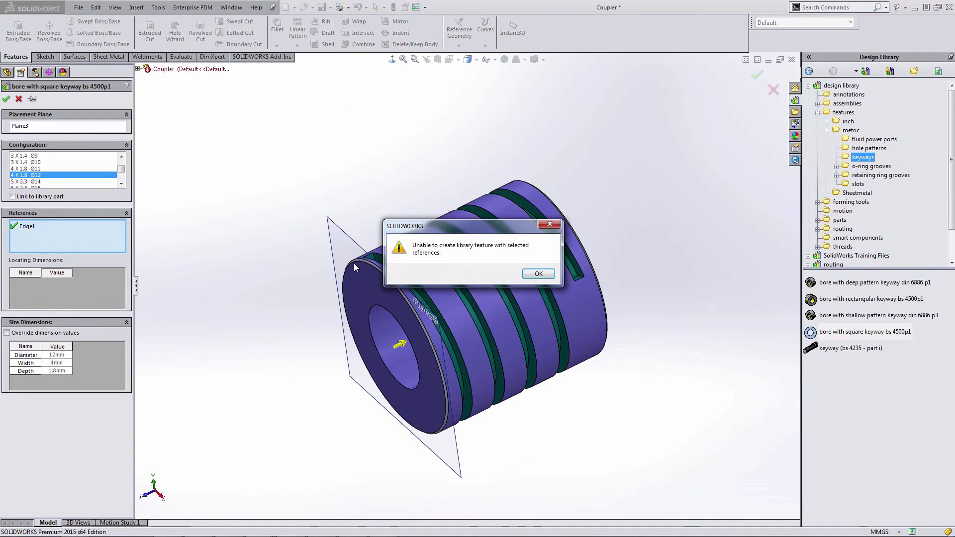
drag(468, 229, 471, 134)
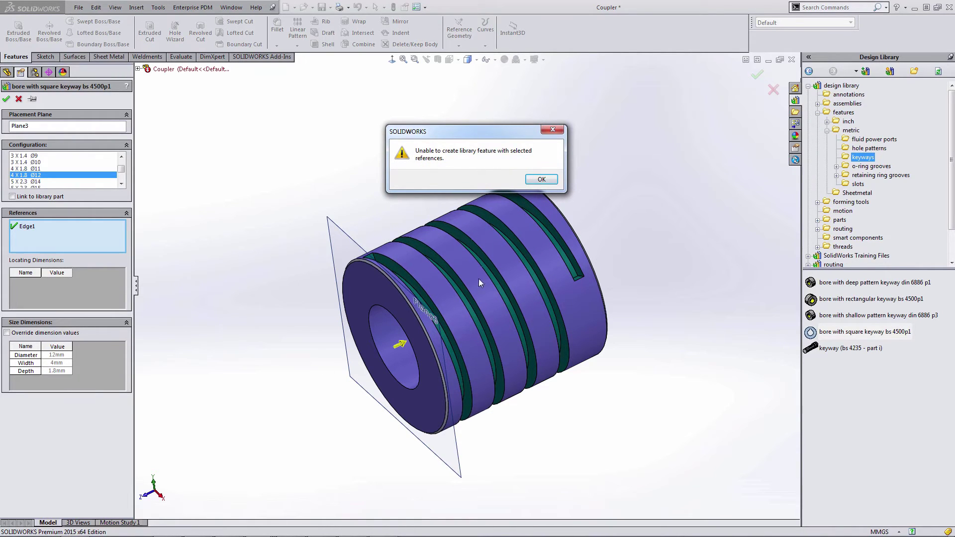
click(540, 180)
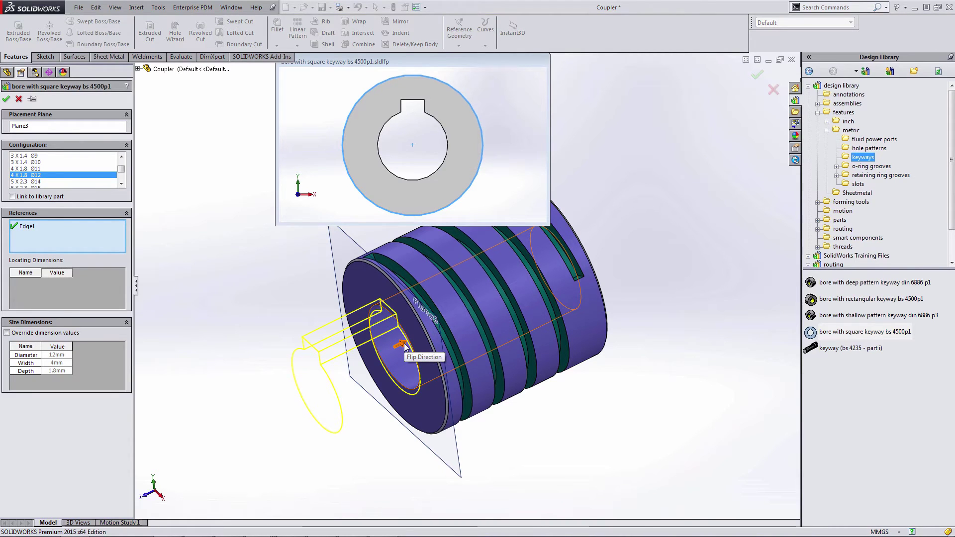
- Flip the keyway cut into the coupler, enable Override dimension values, and accept the keyed bore
click(404, 346)
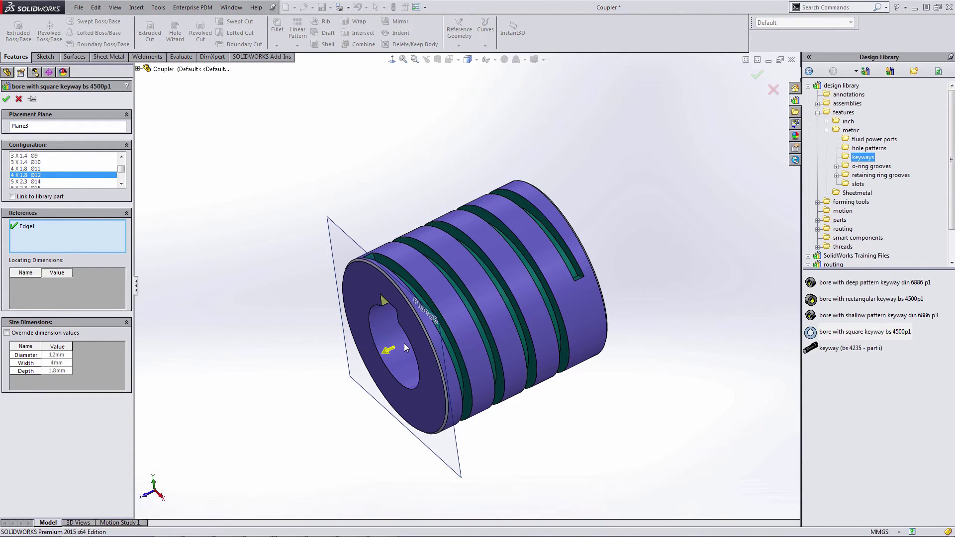
middle_drag(633, 307, 443, 291)
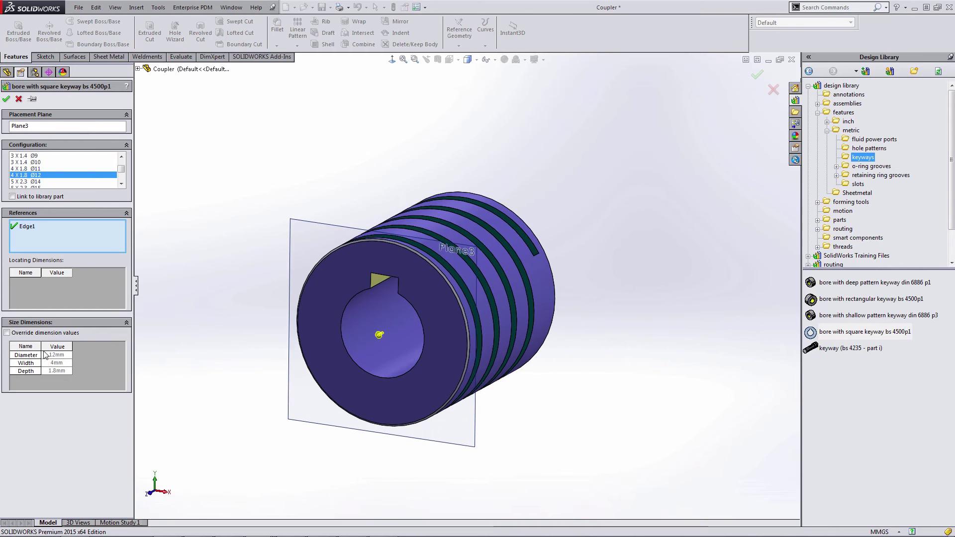
click(7, 332)
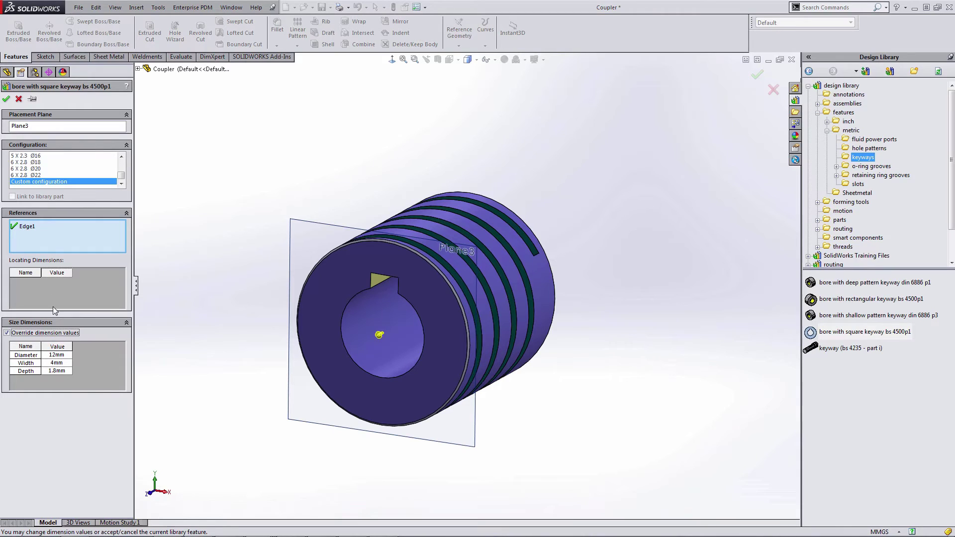
click(6, 99)
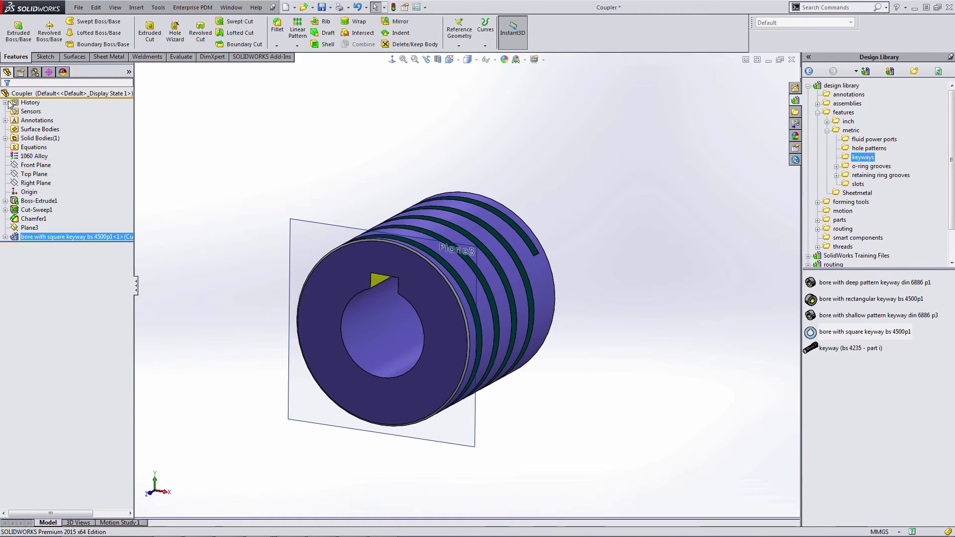
- Save the Coupler part and return to the Keyway Assembly window
click(323, 7)
click(232, 7)
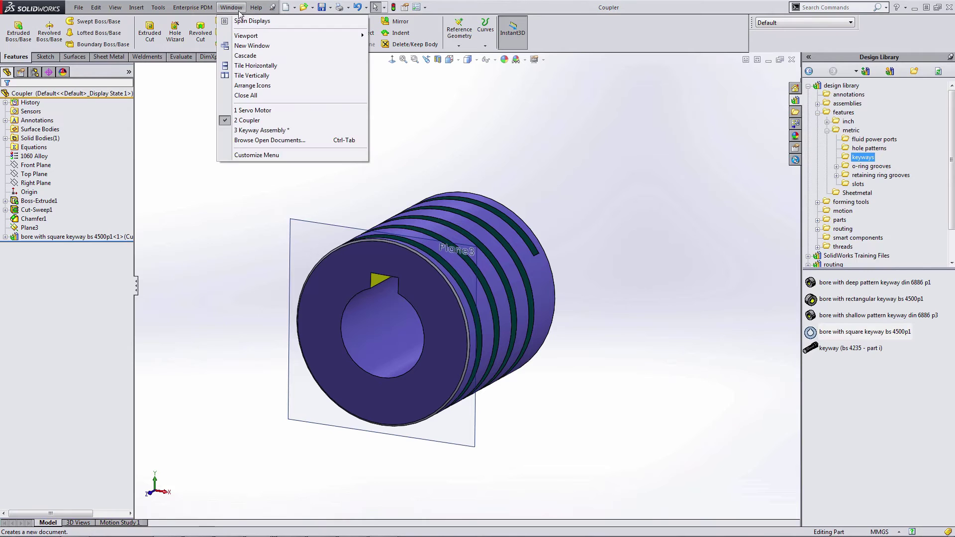
click(256, 130)
- Slide the coupler along the shaft axis until it sits just off the shaft end
scroll(332, 356, down, 5)
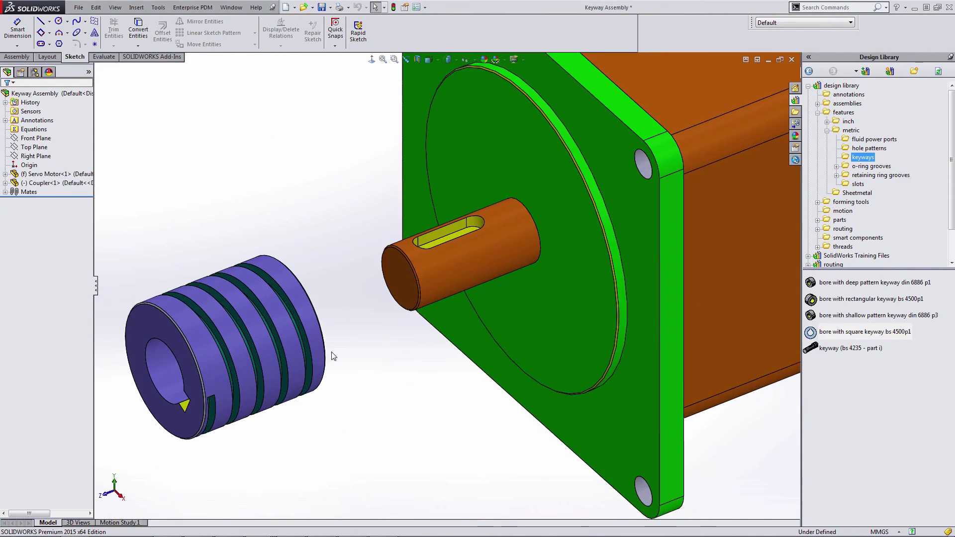
mouse_move(332, 356)
middle_down()
mouse_move(401, 314)
mouse_move(424, 392)
mouse_move(398, 306)
mouse_move(351, 354)
middle_up()
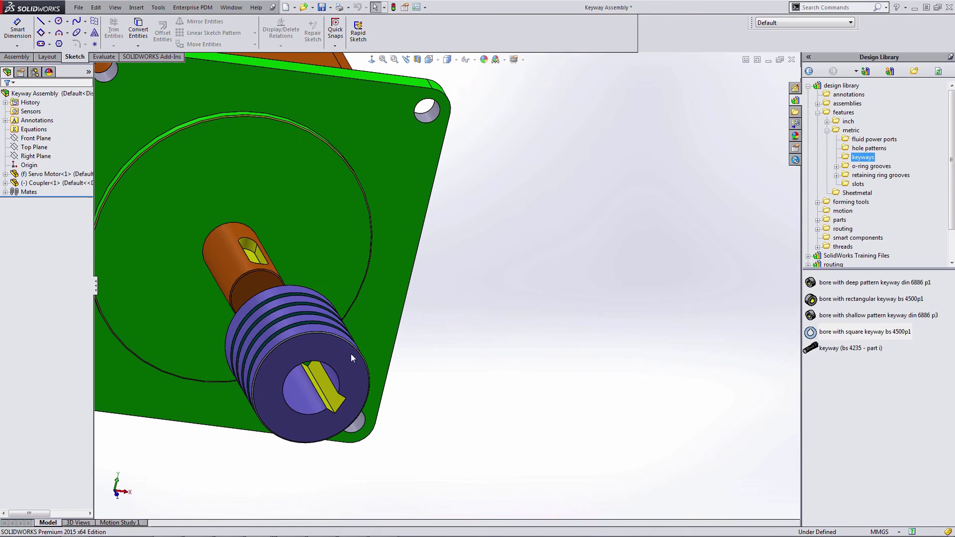
drag(351, 354, 309, 270)
middle_drag(310, 270, 255, 249)
drag(255, 249, 343, 354)
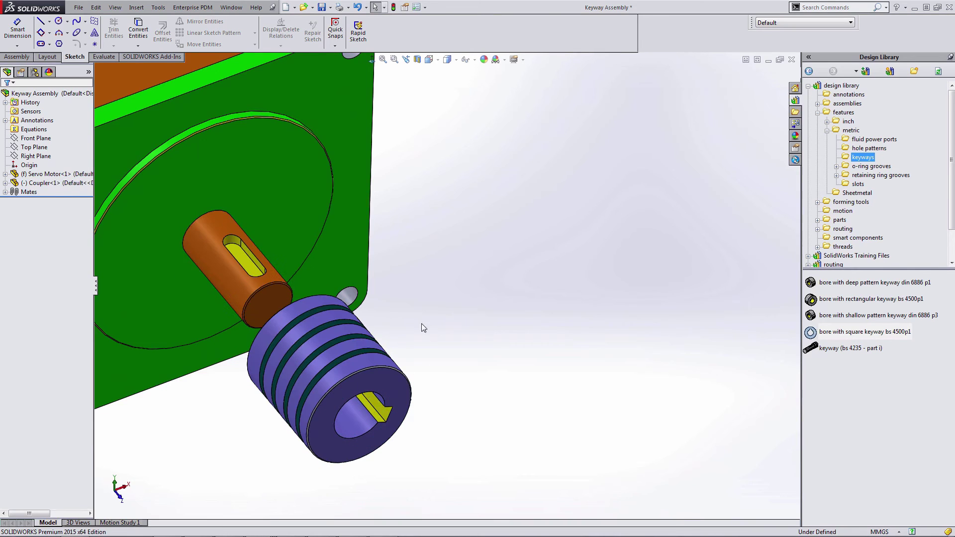
- Mate the shaft keyway face parallel to the coupler keyway face with flipped alignment
click(17, 57)
click(83, 42)
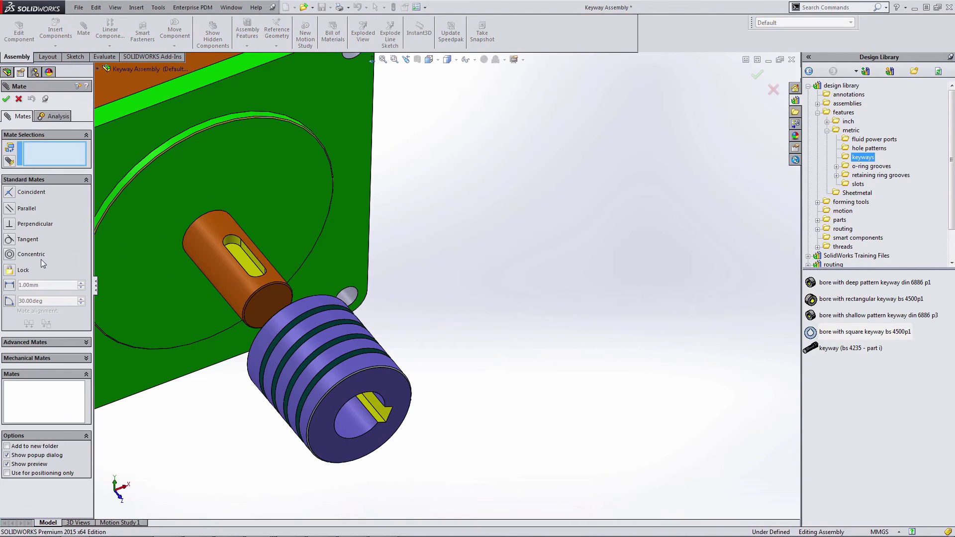
scroll(239, 298, down, 4)
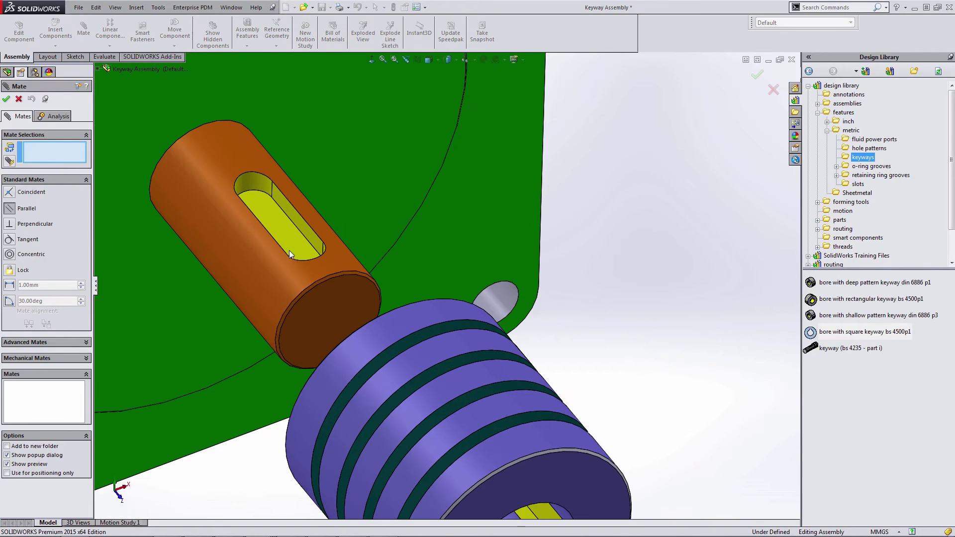
click(309, 235)
scroll(520, 441, up, 4)
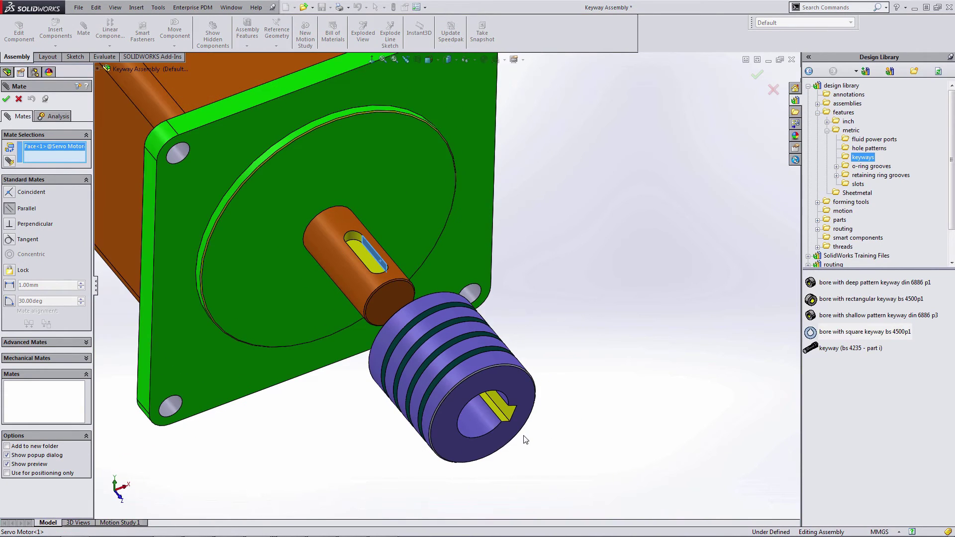
scroll(486, 398, down, 3)
click(484, 389)
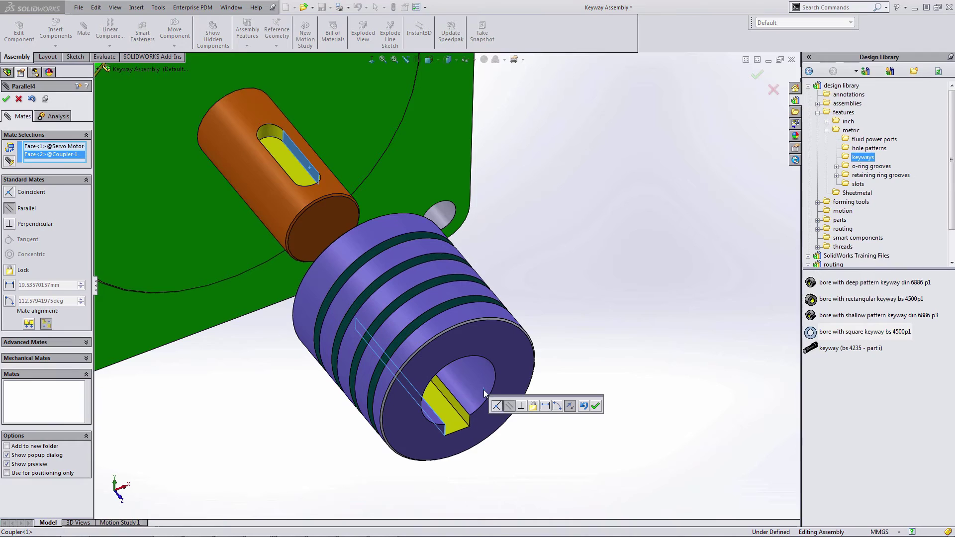
click(570, 406)
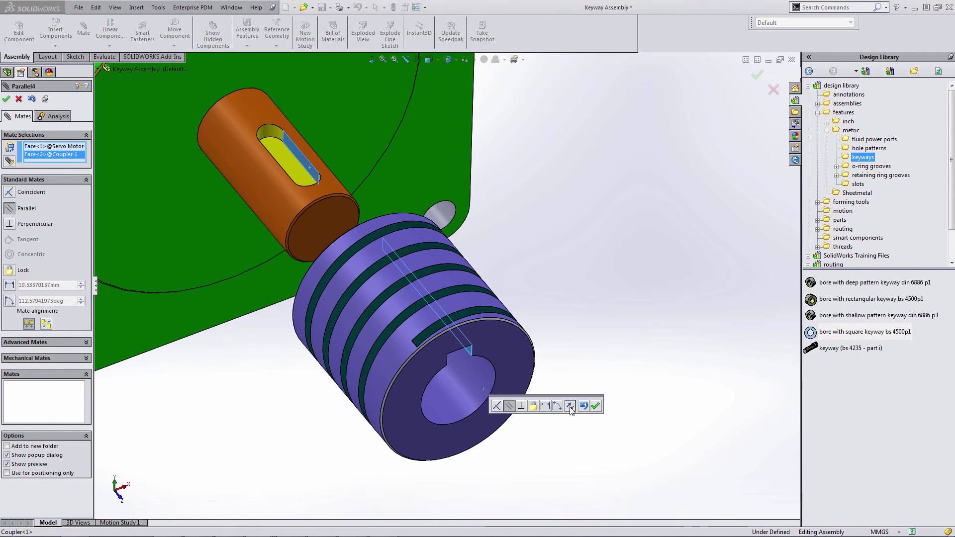
click(595, 406)
scroll(578, 302, up, 3)
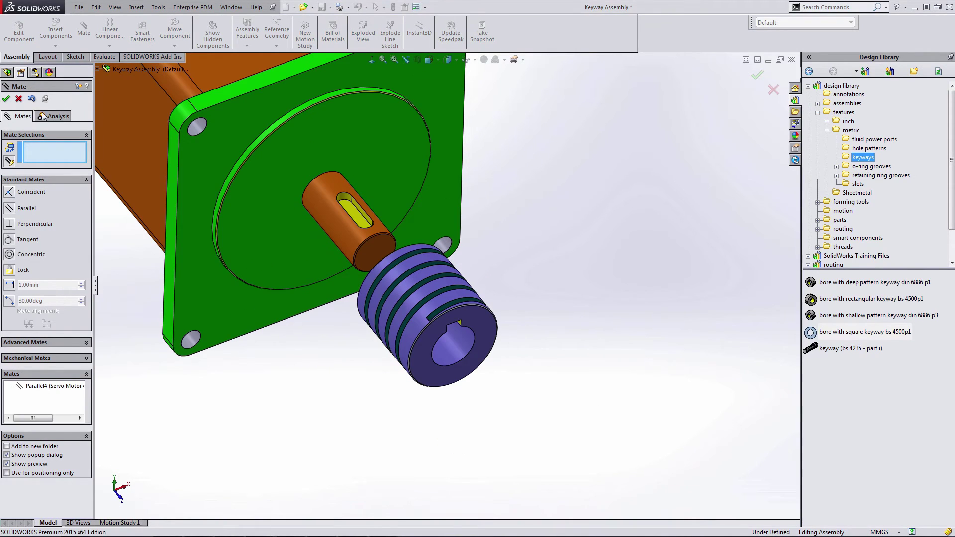
- Close the mate panel and drag the coupler along the shaft to test the mate
click(6, 99)
scroll(401, 232, up, 2)
scroll(393, 233, down, 4)
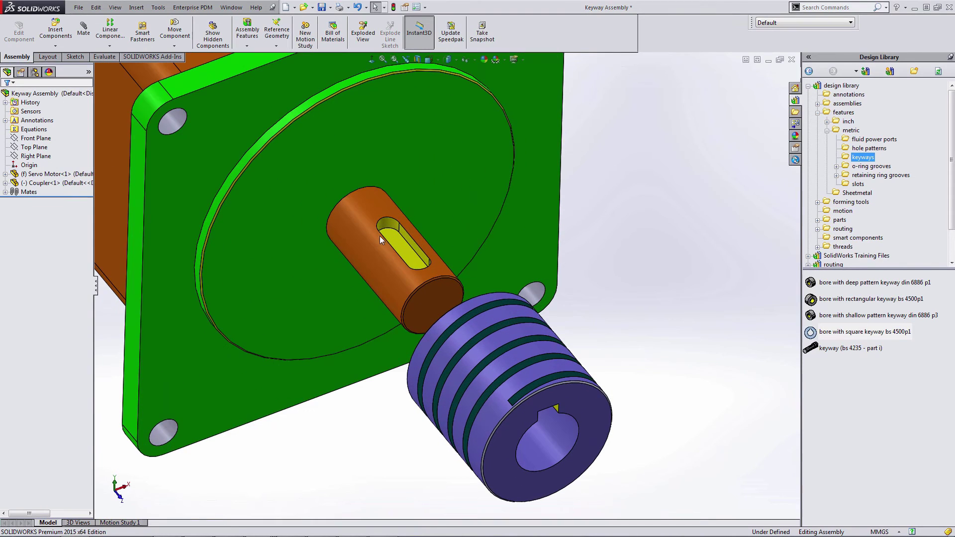
drag(565, 354, 529, 363)
click(640, 254)
scroll(476, 275, up, 3)
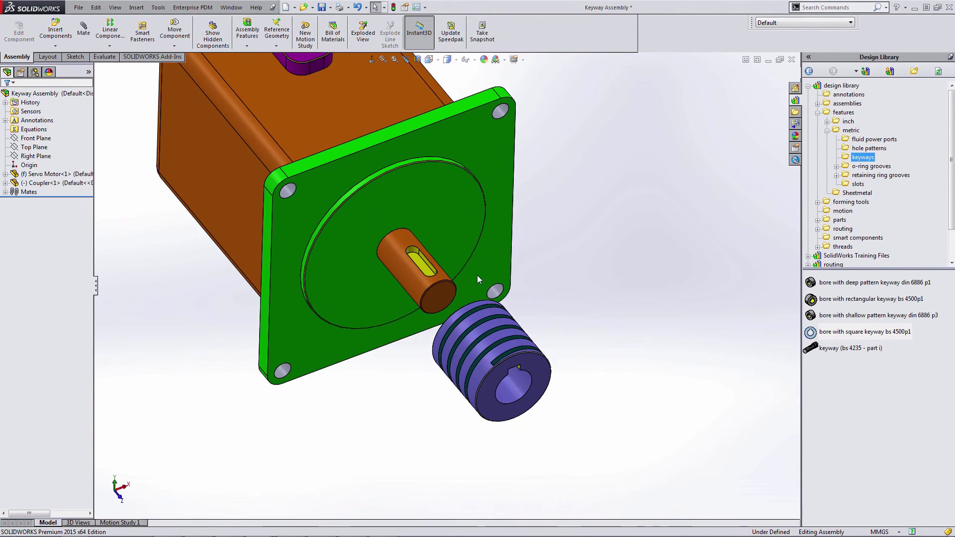
scroll(383, 261, down, 4)
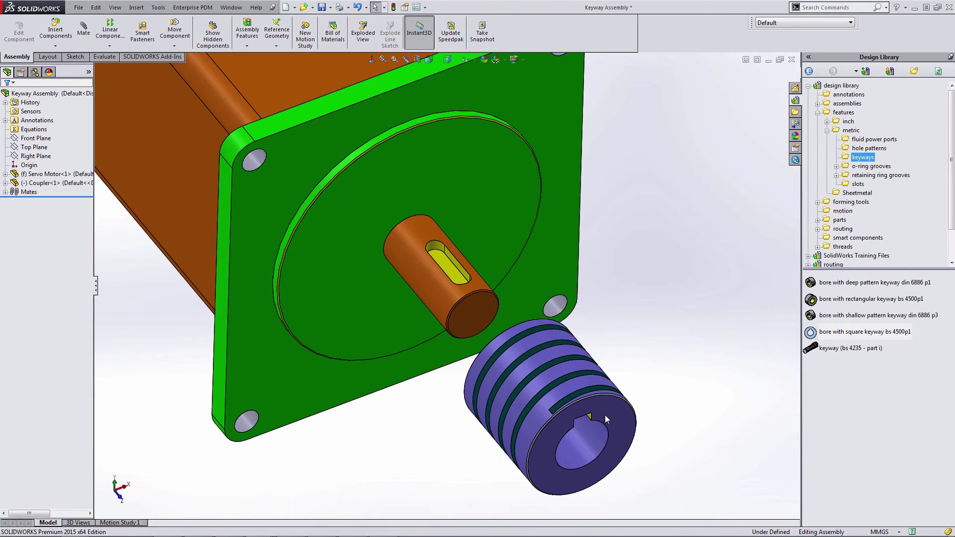
- Browse the Design Library to Toolbox > JIS > Keys > Parallel Keys
click(818, 113)
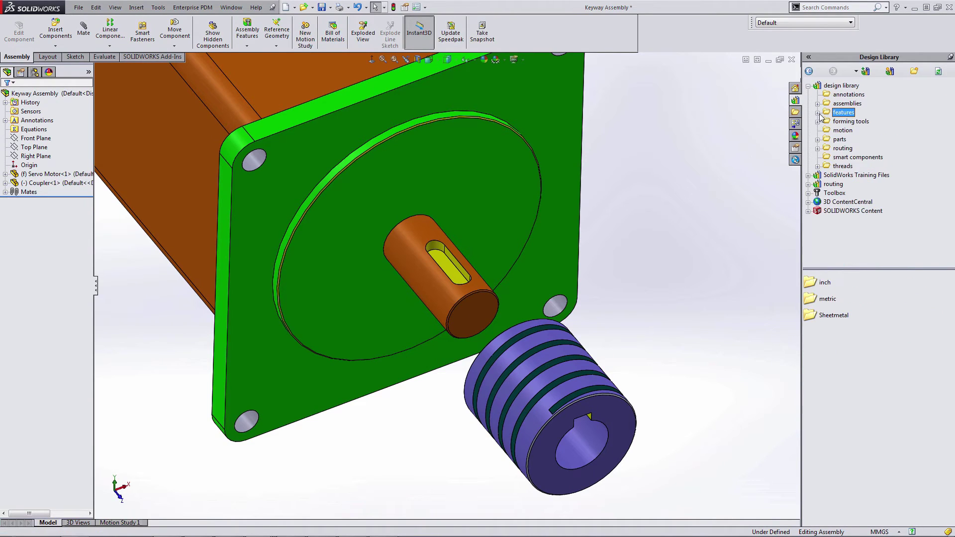
click(808, 192)
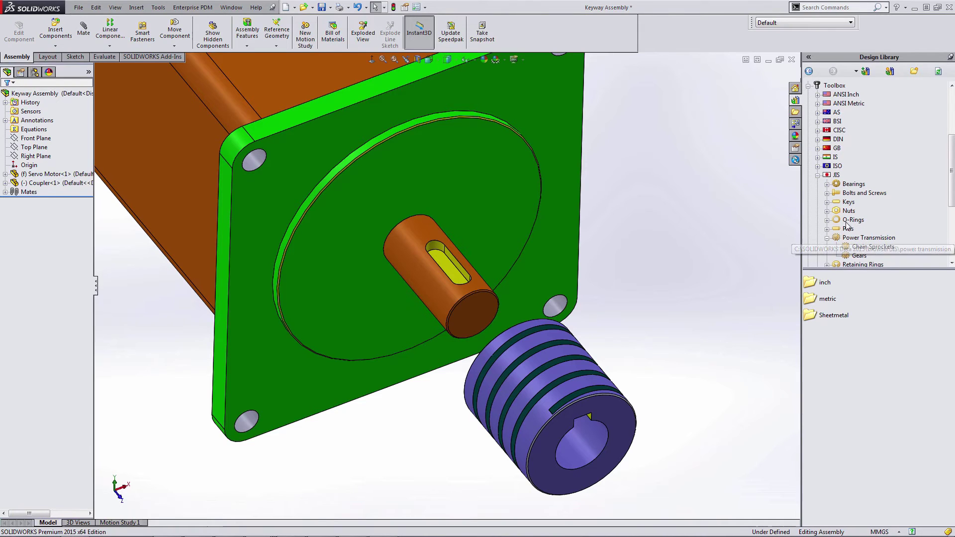
click(827, 202)
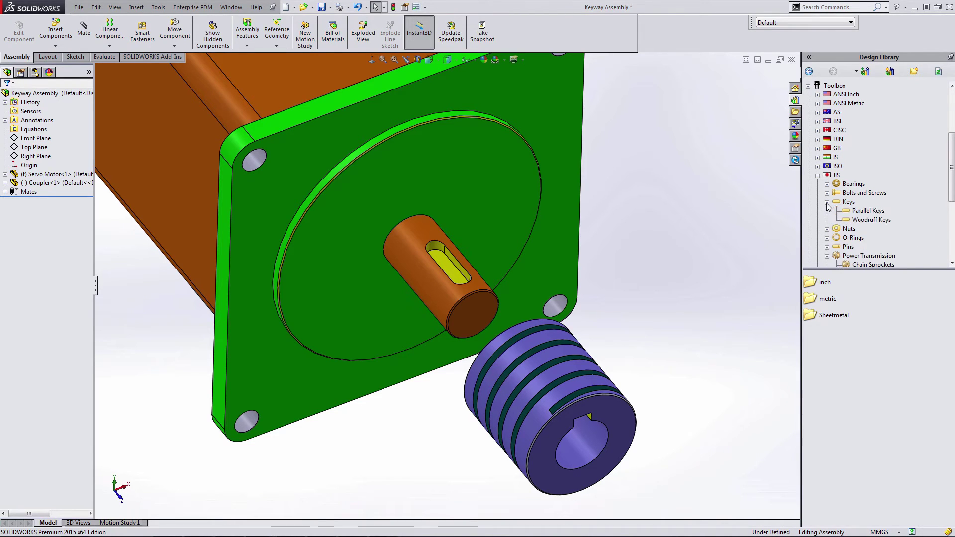
click(862, 211)
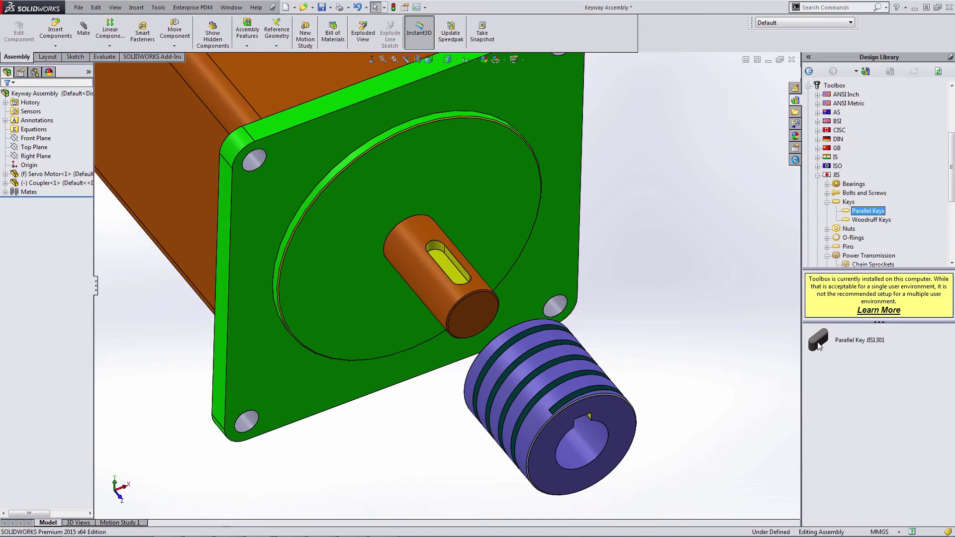
- Drop Parallel Key JIS1301 into the shaft keyway, configured as size 4x4, length 12
drag(818, 346, 450, 265)
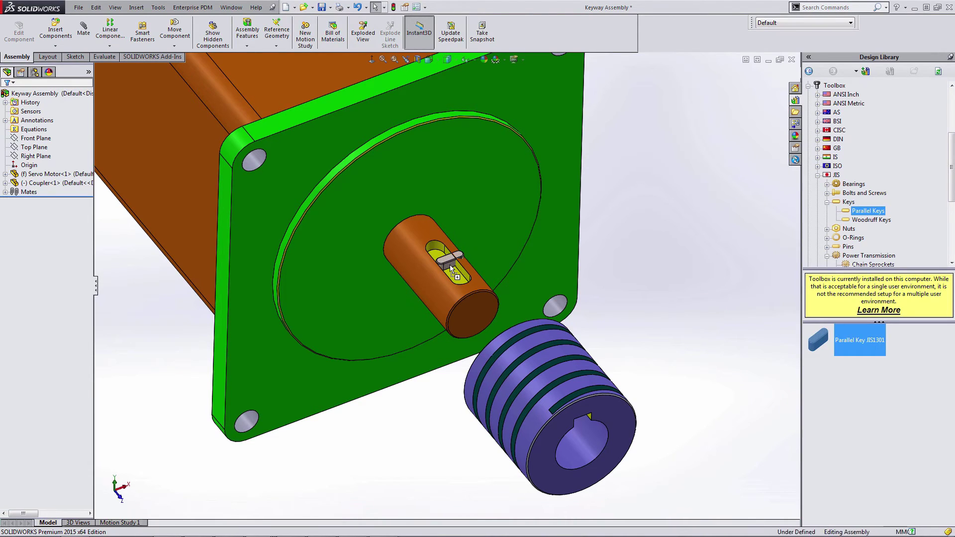
scroll(450, 265, down, 2)
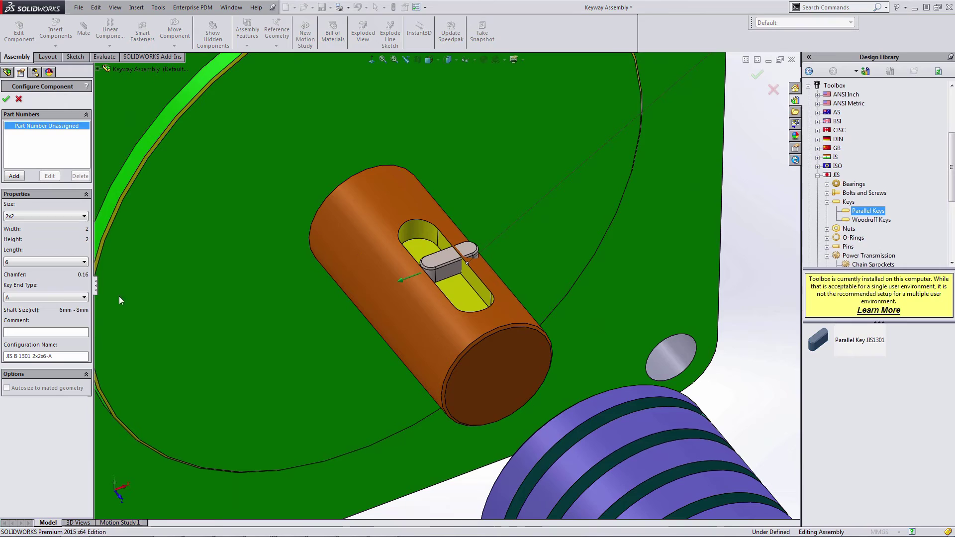
click(64, 217)
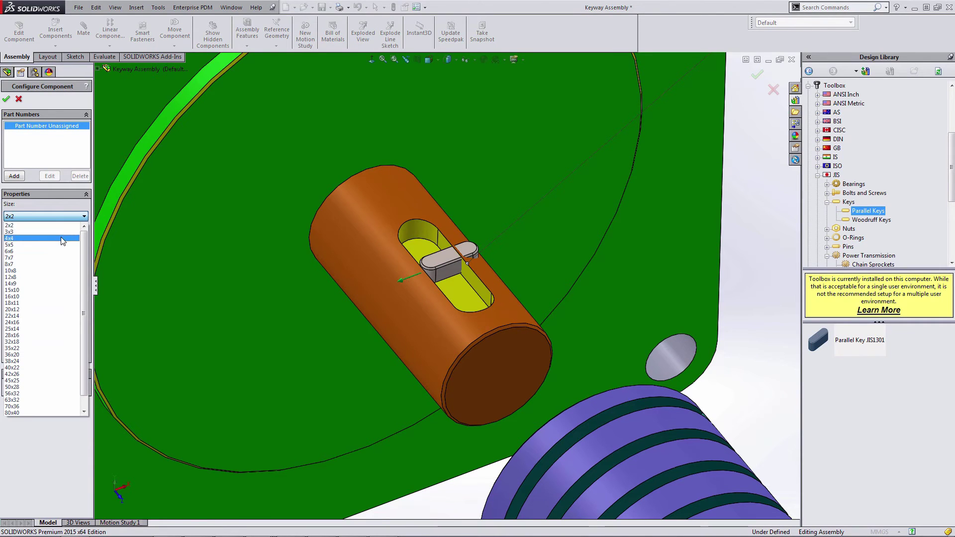
click(60, 238)
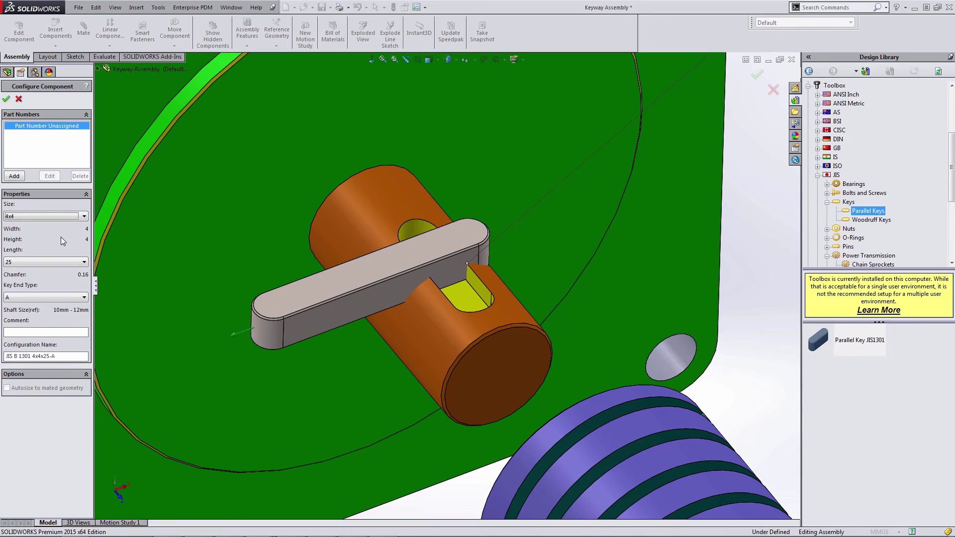
click(63, 263)
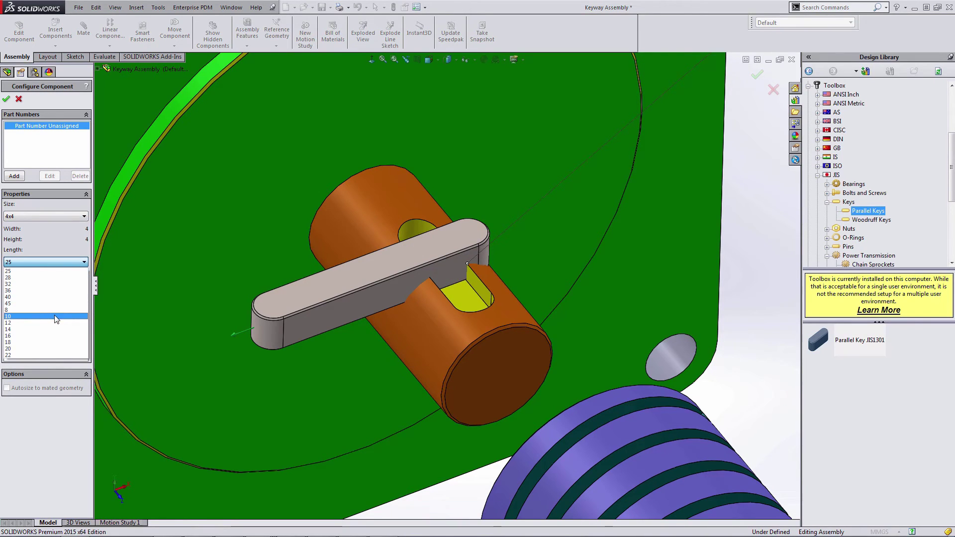
click(56, 316)
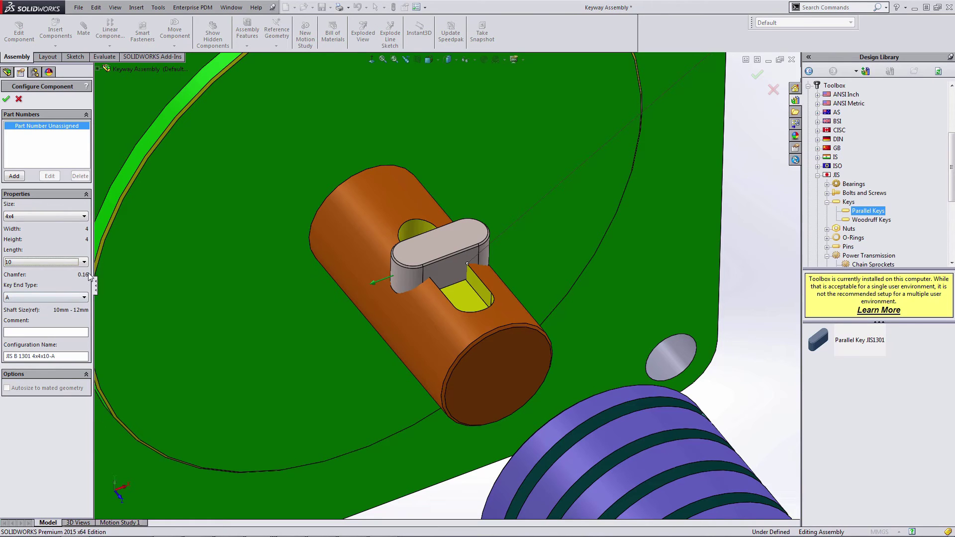
click(71, 264)
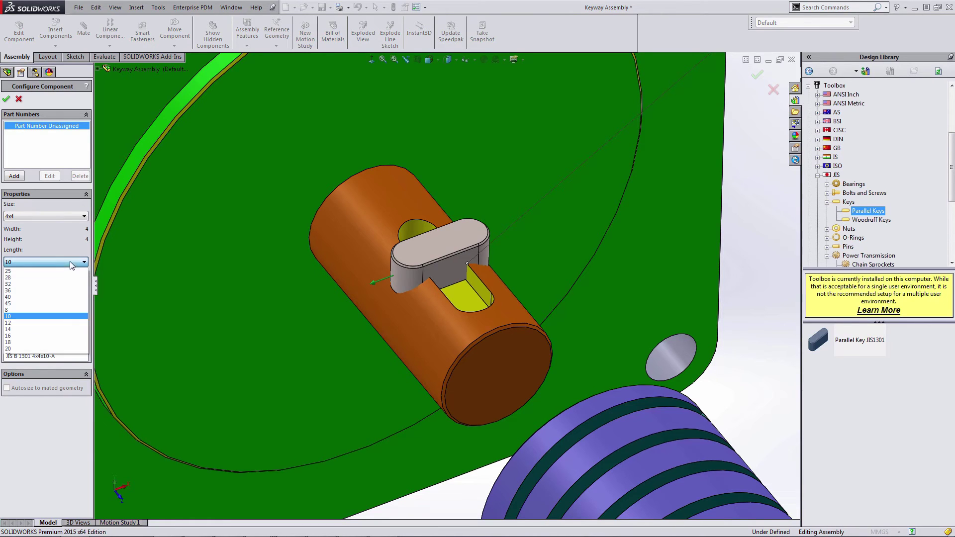
click(48, 321)
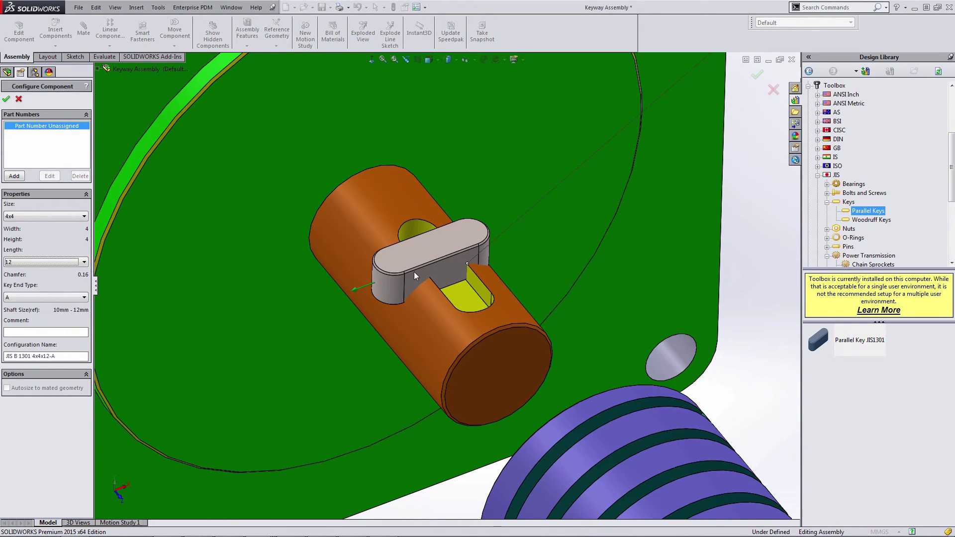
click(6, 98)
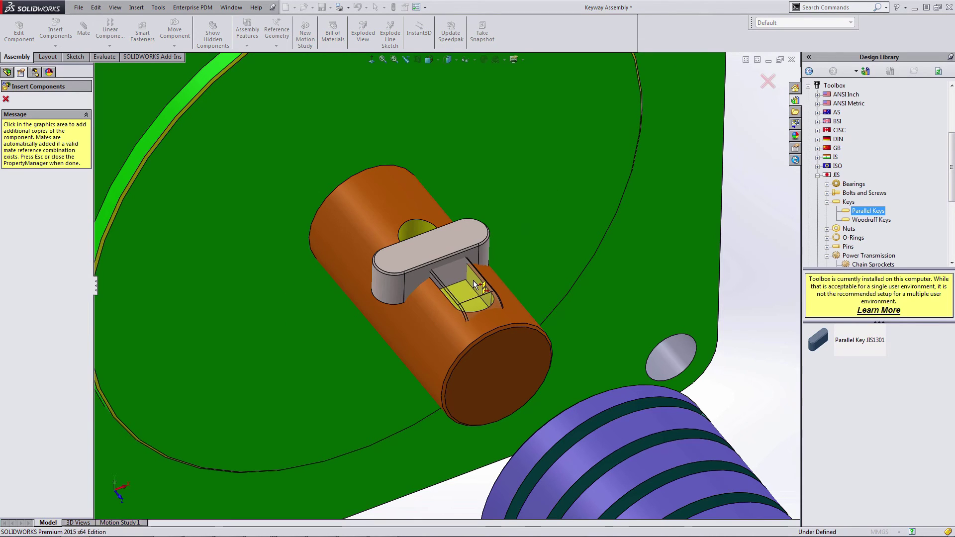
- Mate the key's side face coincident with the keyway side face (Coincident13)
key(Escape)
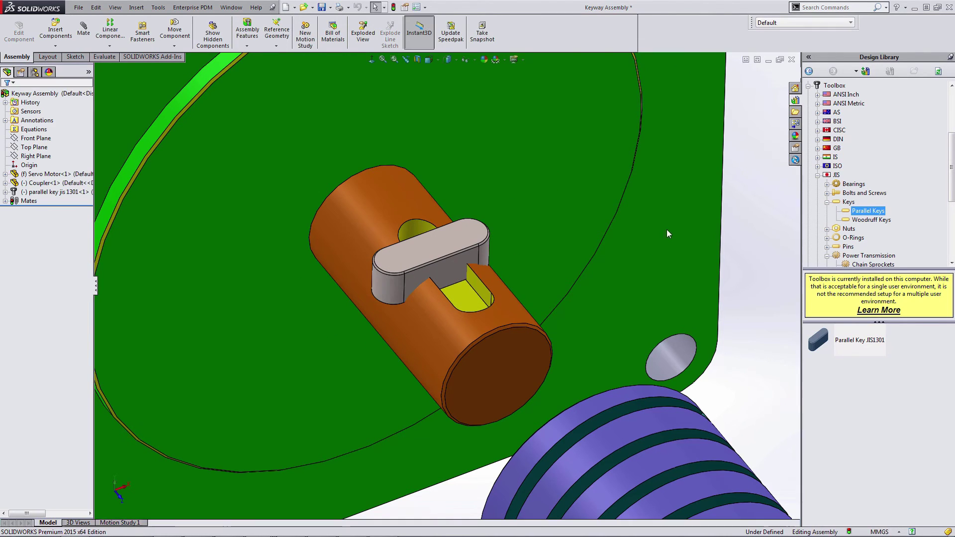
click(84, 30)
click(451, 279)
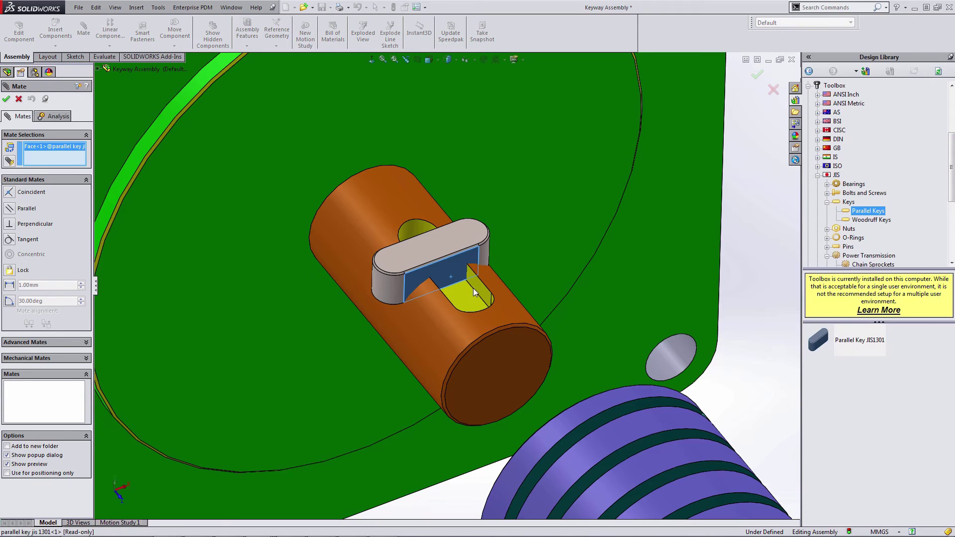
click(476, 291)
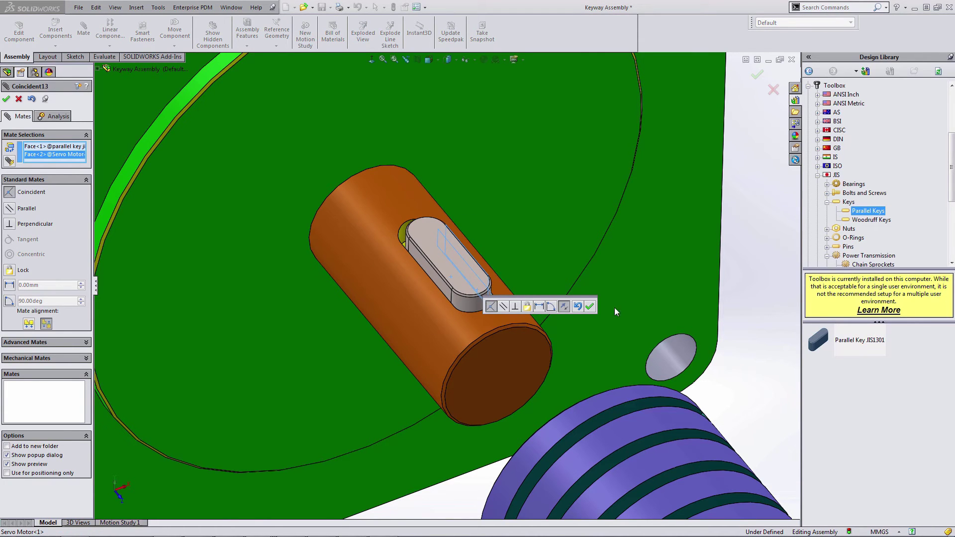
click(589, 306)
scroll(541, 289, up, 3)
middle_drag(542, 290, 430, 337)
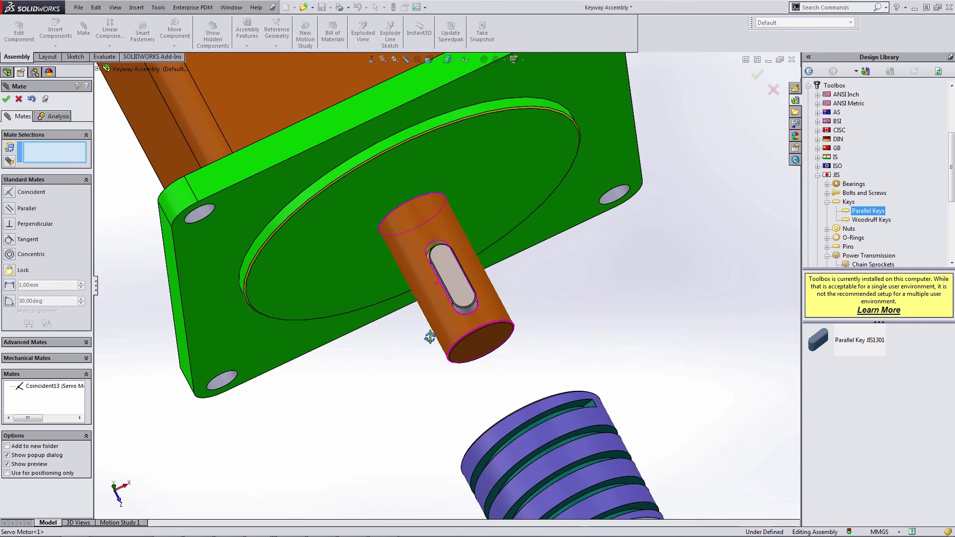
scroll(430, 337, down, 2)
click(757, 75)
- Slide the parallel key along its keyway slot to check its movement
scroll(450, 275, down, 2)
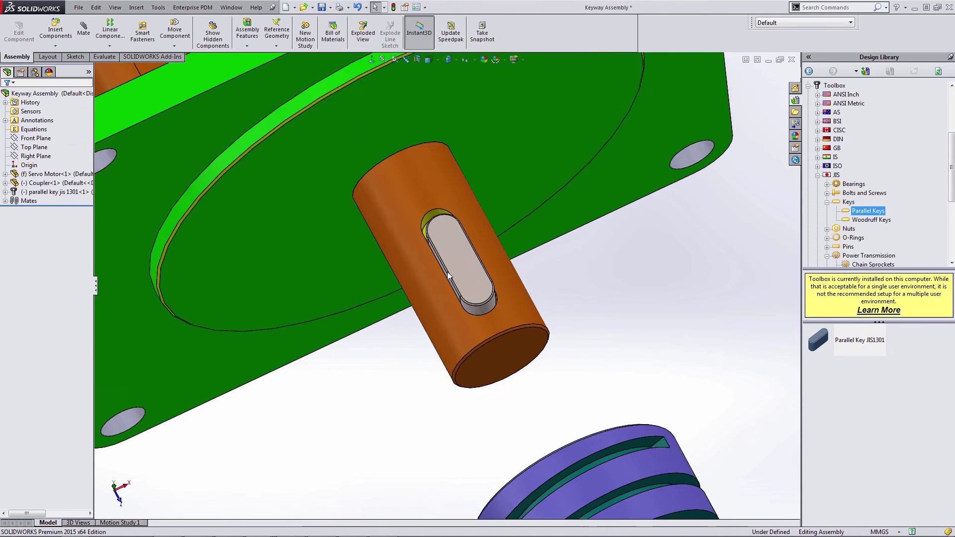
scroll(449, 275, down, 2)
click(470, 274)
scroll(466, 261, down, 2)
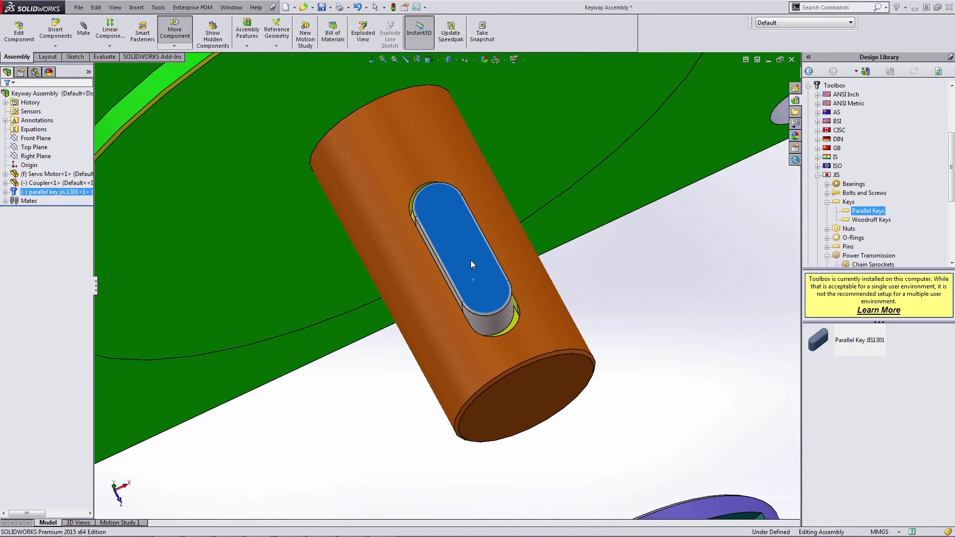
drag(472, 264, 517, 284)
click(652, 312)
click(491, 279)
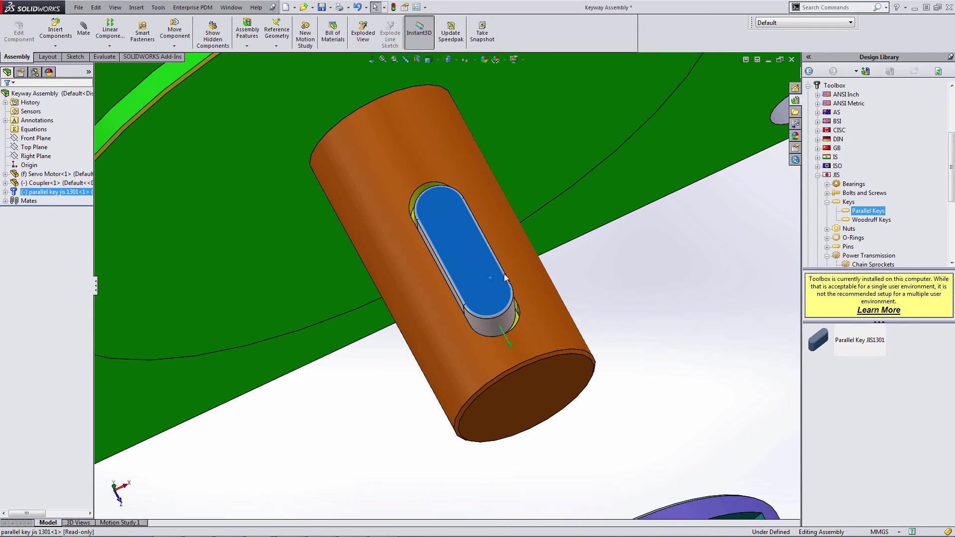
- Slide the coupler onto the keyed shaft against the motor flange
click(548, 244)
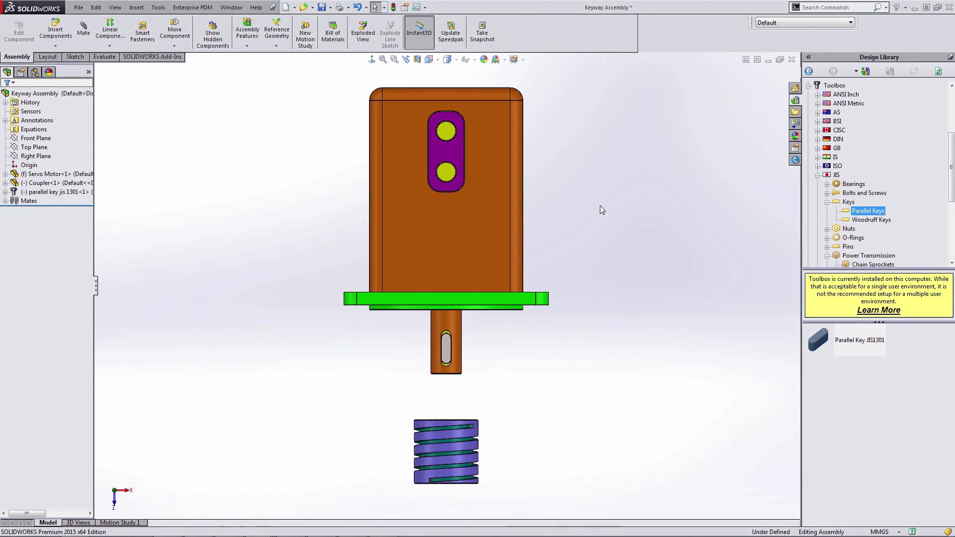
scroll(444, 348, down, 5)
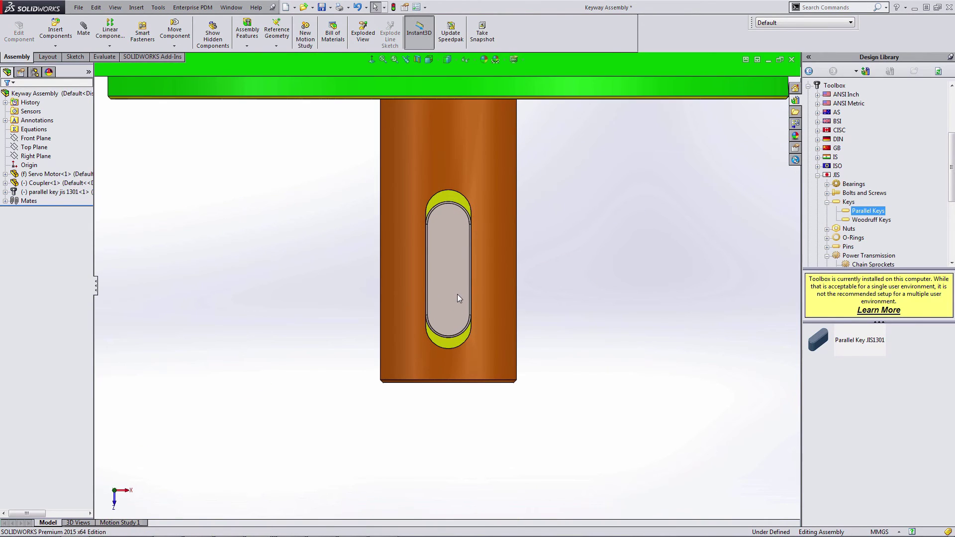
scroll(458, 294, up, 5)
middle_drag(445, 318, 497, 237)
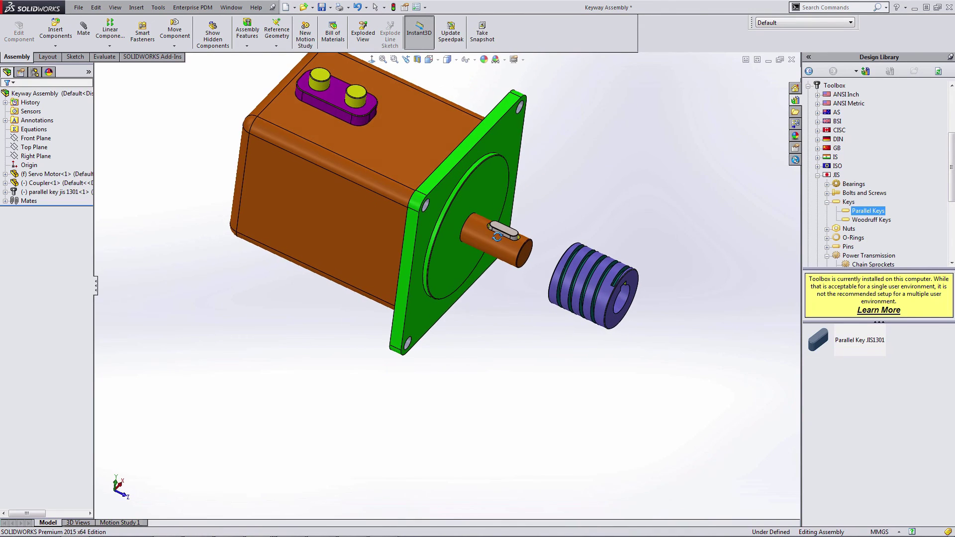
scroll(493, 225, down, 5)
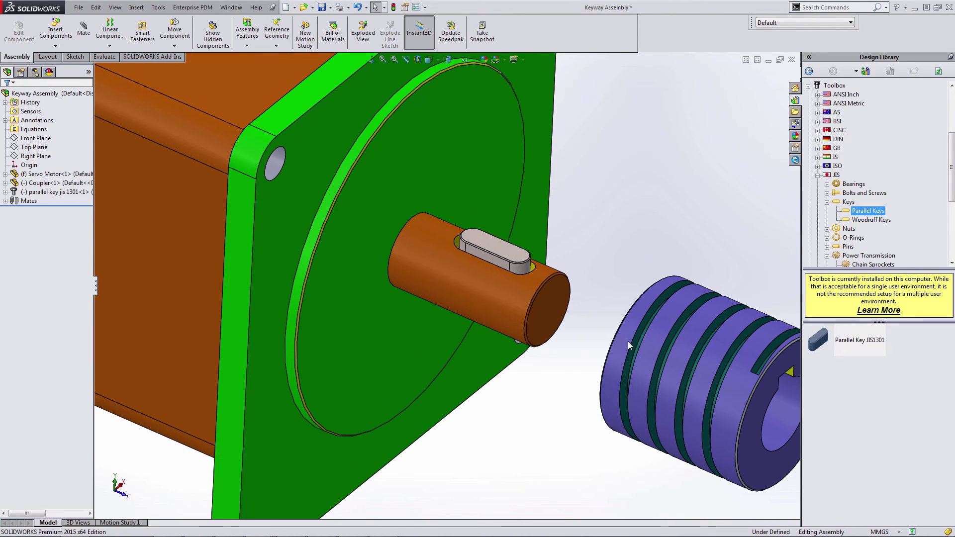
click(703, 341)
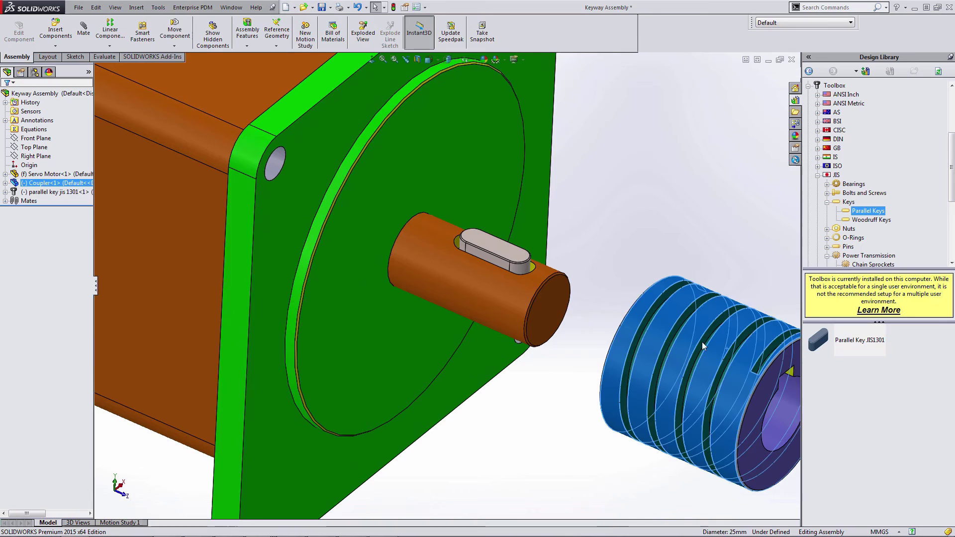
drag(702, 342, 548, 252)
click(604, 277)
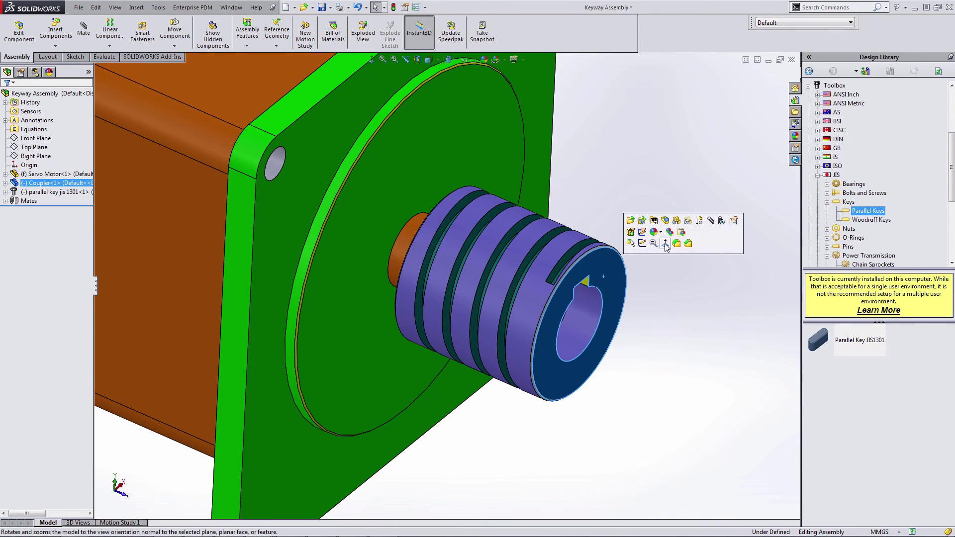
click(665, 243)
click(626, 246)
scroll(451, 259, down, 5)
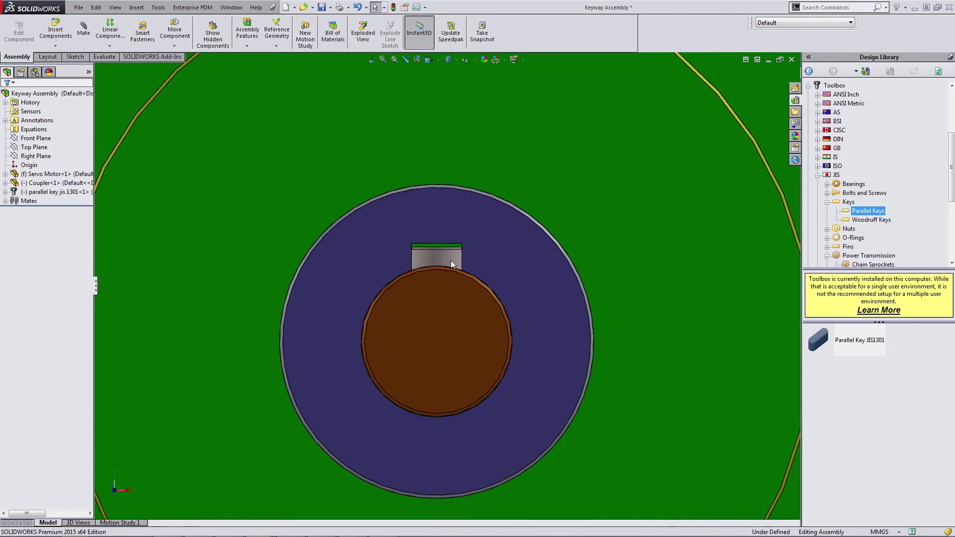
scroll(409, 273, down, 4)
click(413, 312)
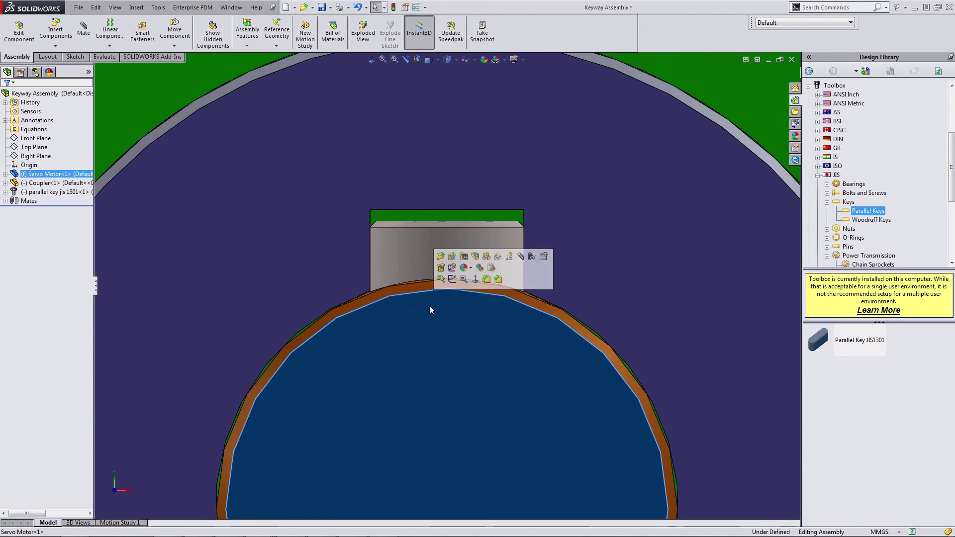
click(498, 257)
key(z)
key(z)
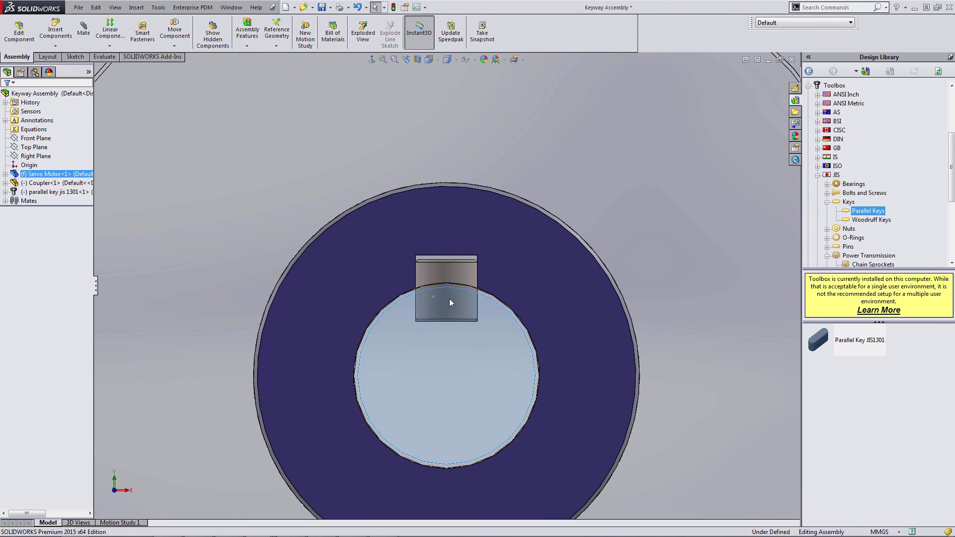
scroll(447, 301, down, 5)
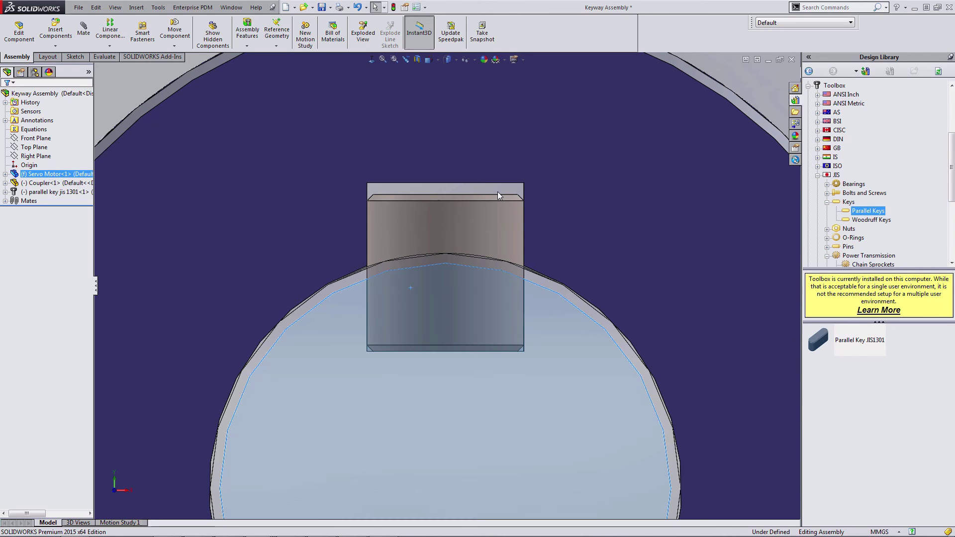
scroll(422, 304, up, 8)
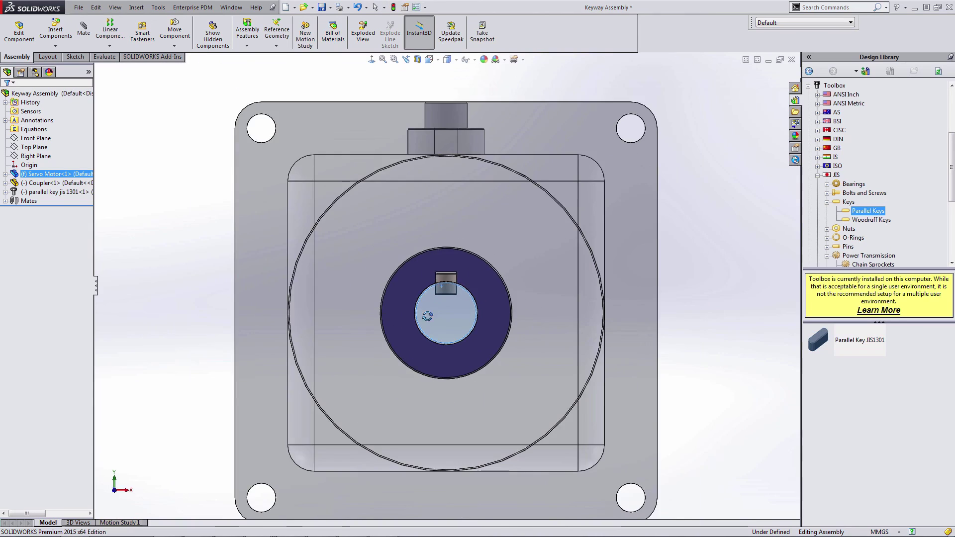
middle_drag(427, 317, 462, 333)
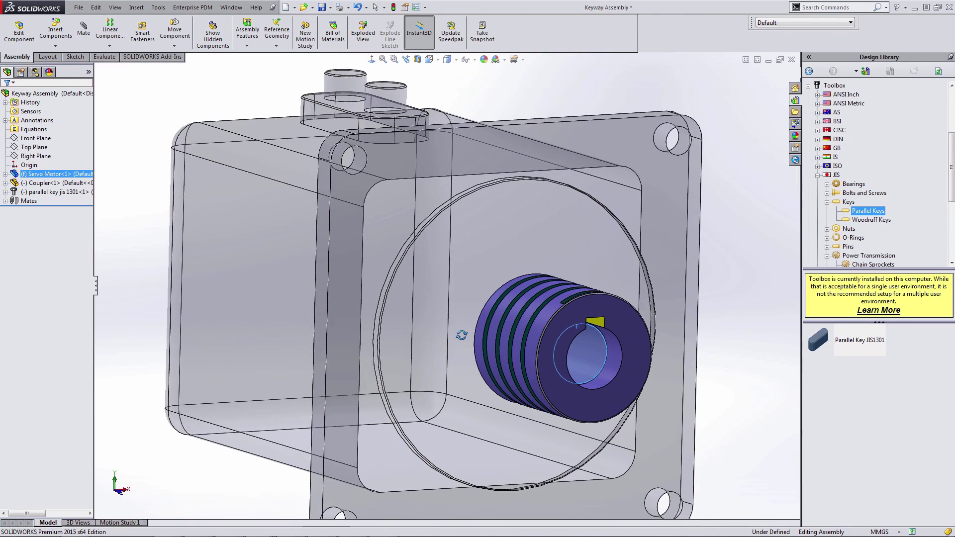
scroll(547, 331, up, 2)
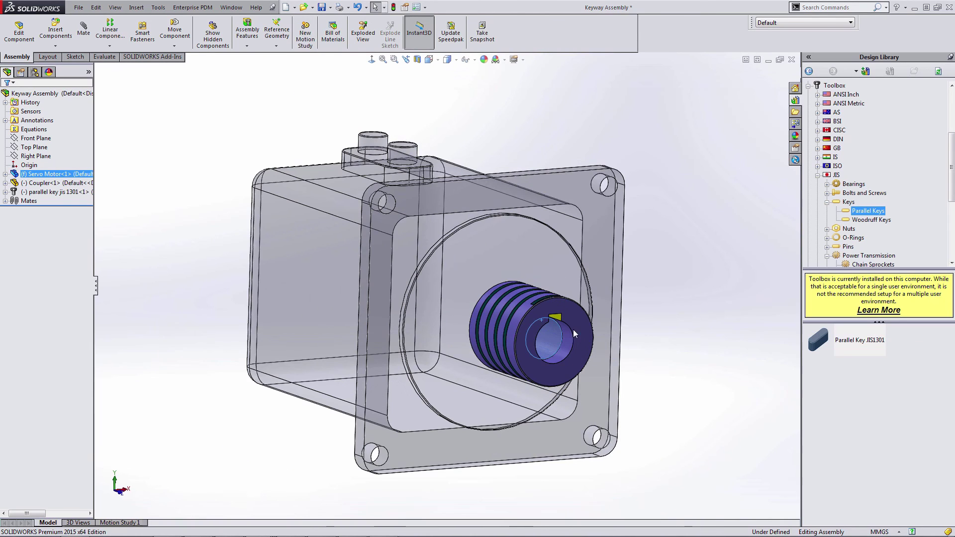
click(601, 250)
- Turn transparency off so the servo motor is opaque again
click(686, 193)
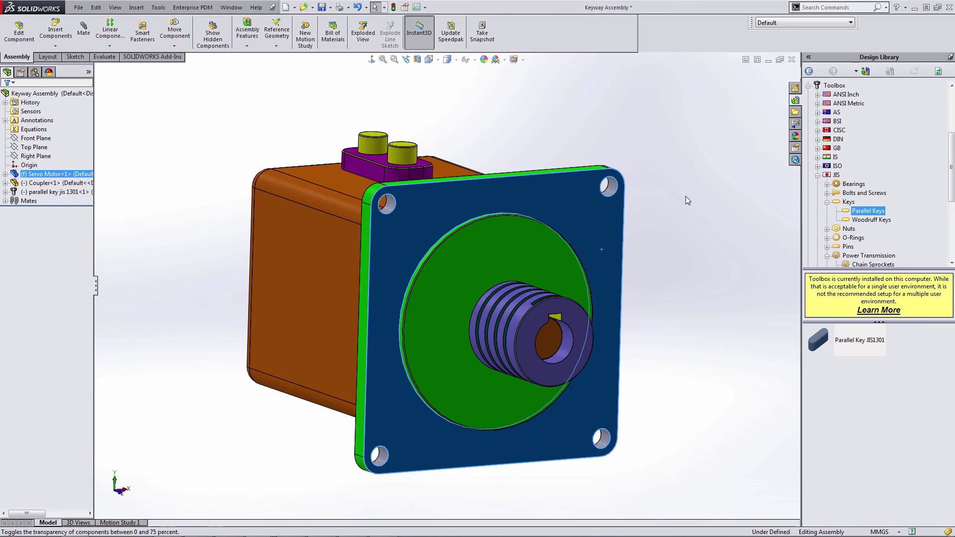
click(641, 242)
middle_drag(587, 285, 515, 347)
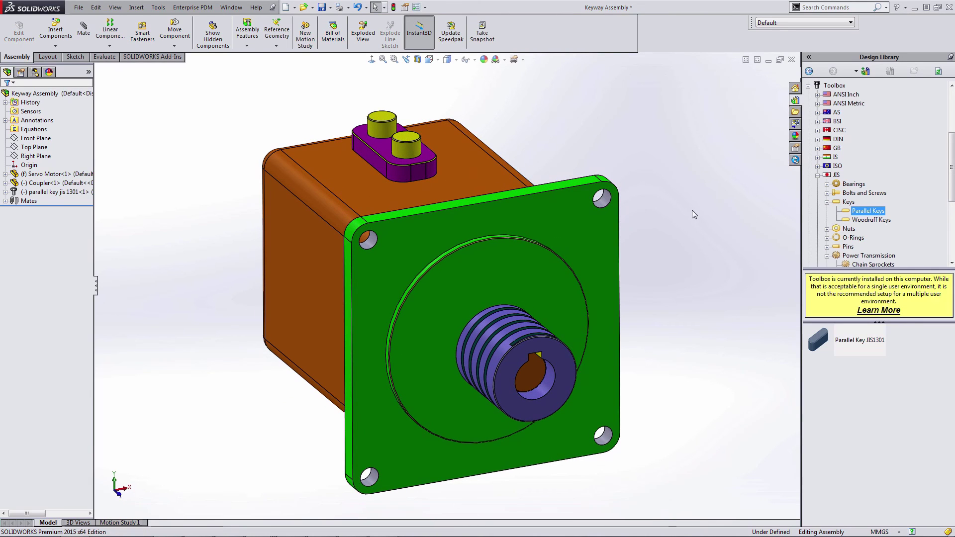
middle_drag(626, 305, 544, 335)
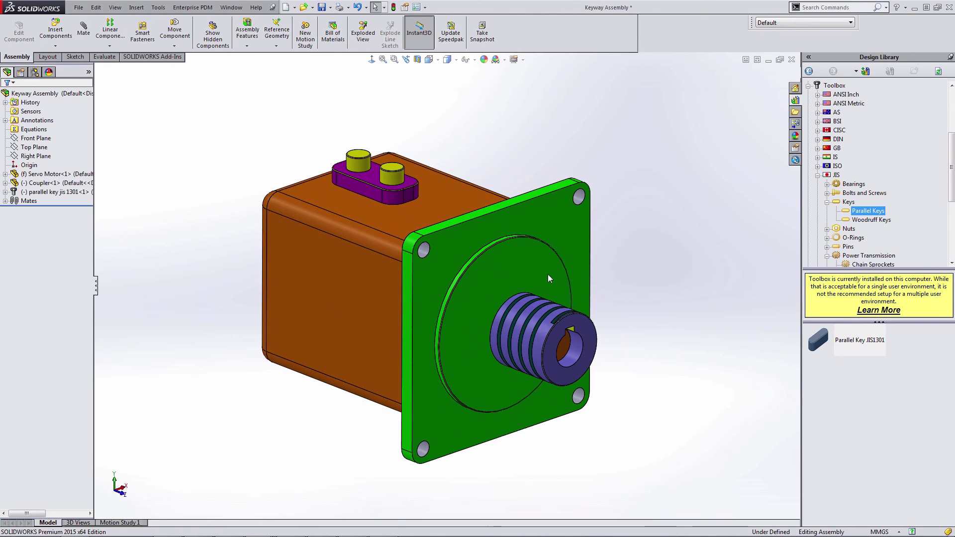
- Open the Servo Motor part, inspect the Coupler's keyway, then return to Keyway Assembly
click(550, 261)
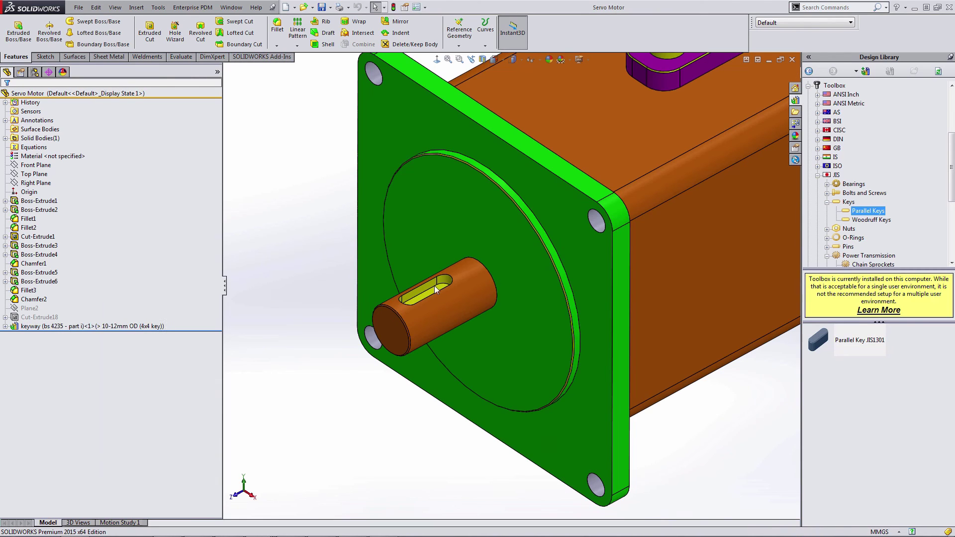
click(231, 7)
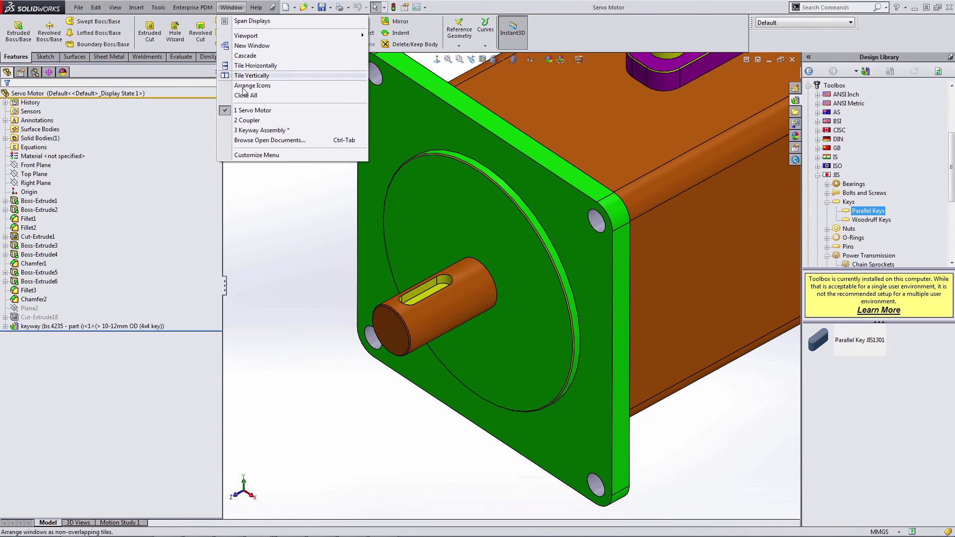
click(249, 123)
middle_drag(347, 270, 424, 275)
click(231, 7)
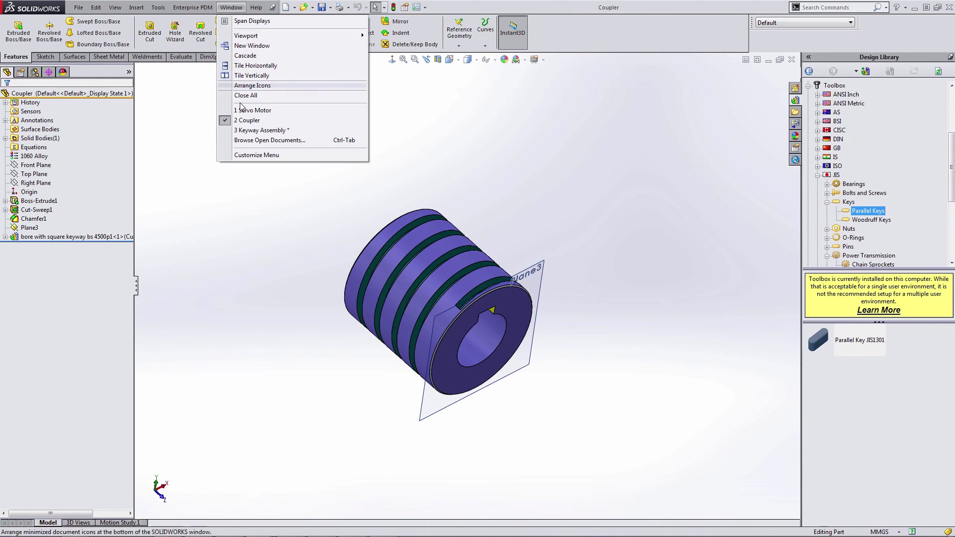
click(261, 130)
- Pull the coupler back off the shaft and orbit to view the seated parallel key
scroll(525, 312, down, 3)
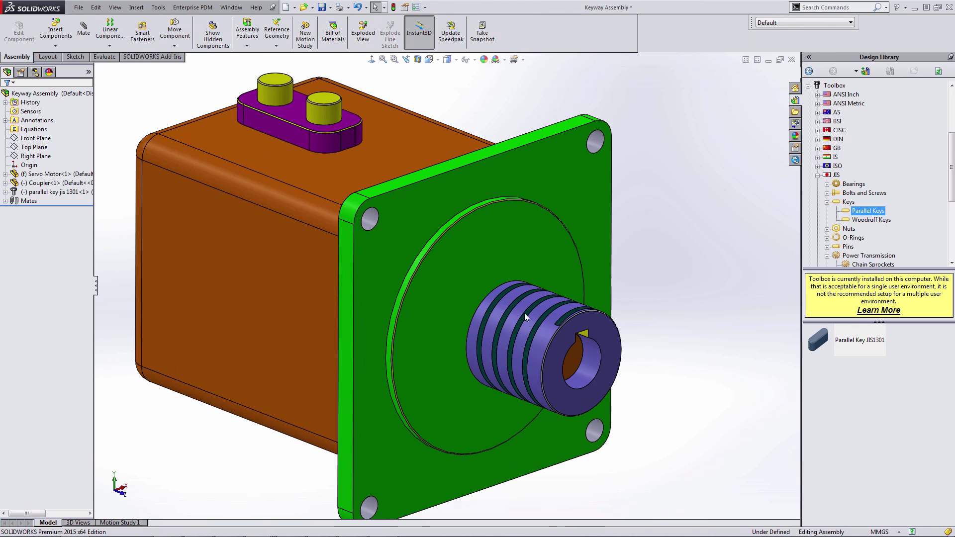
drag(521, 312, 638, 292)
click(638, 292)
scroll(559, 317, up, 1)
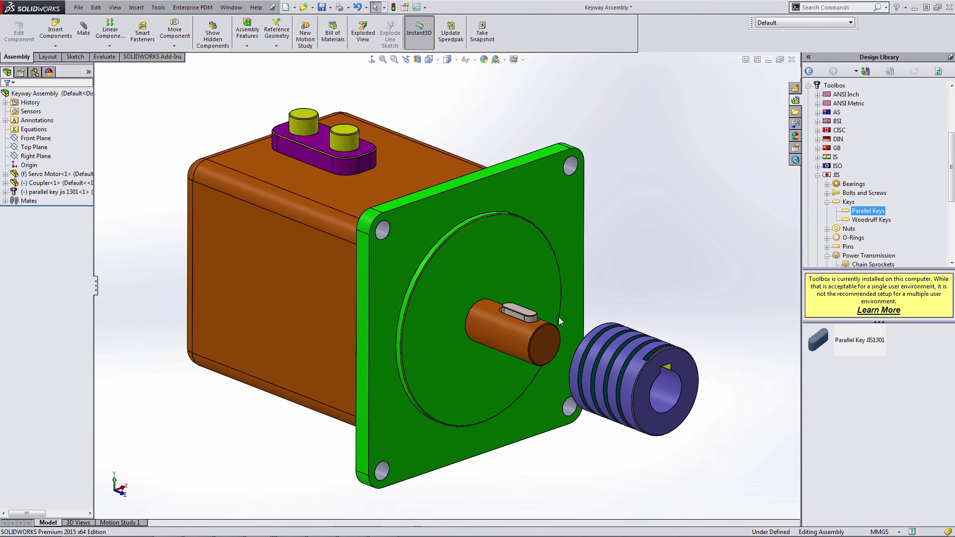
middle_drag(559, 317, 526, 341)
scroll(523, 319, down, 4)
scroll(523, 318, up, 2)
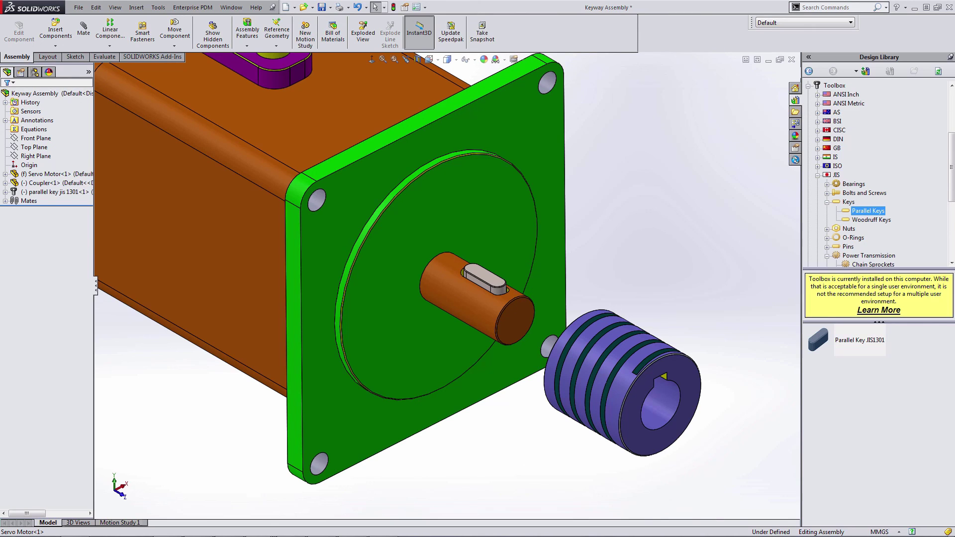
scroll(868, 143, up, 4)
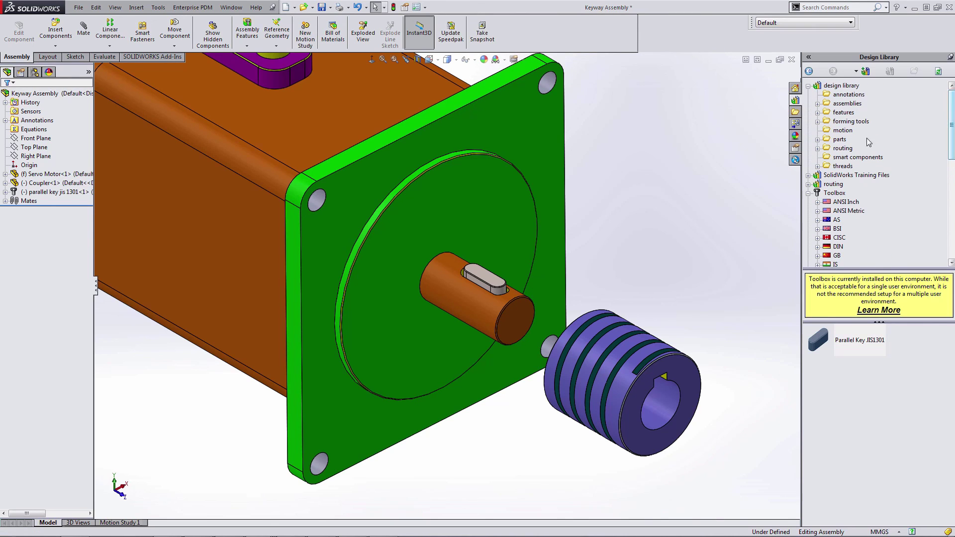